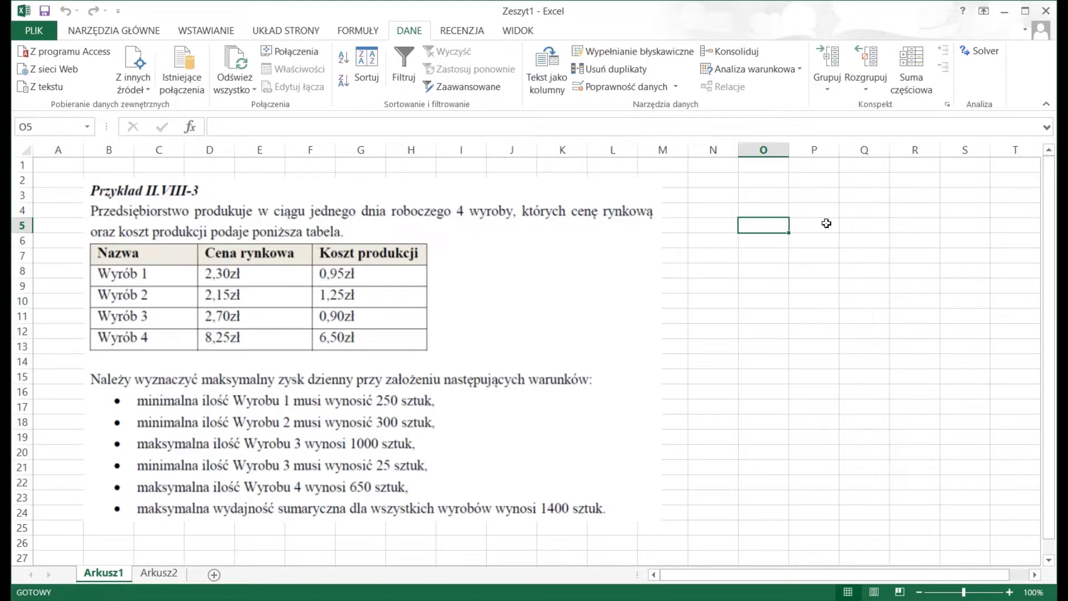
Switch to sheet Arkusz2 and select cell D2 for the per-unit profit.
click(828, 197)
click(766, 191)
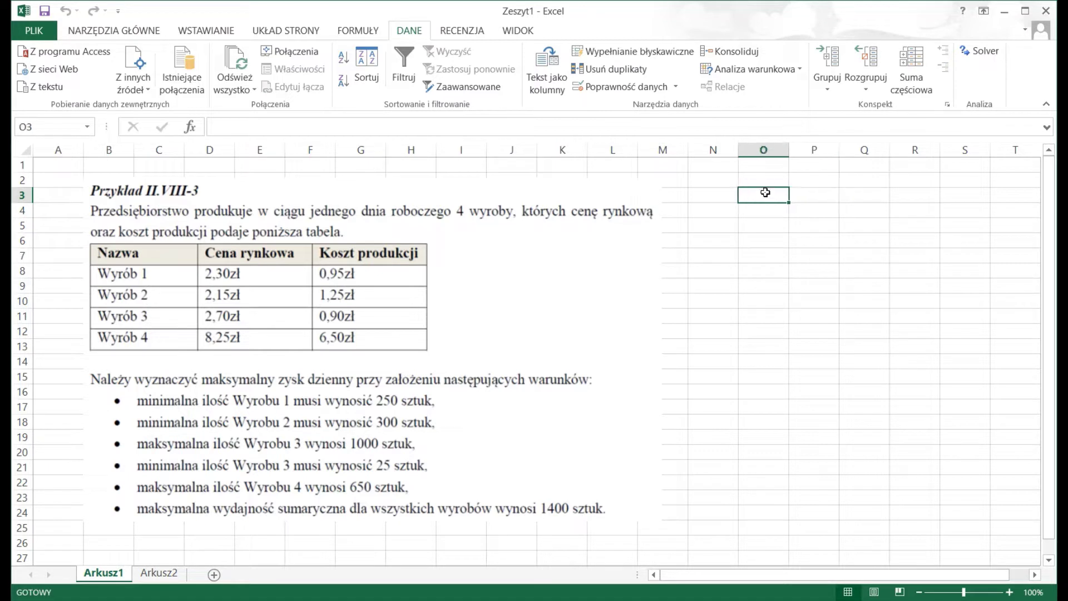
click(760, 220)
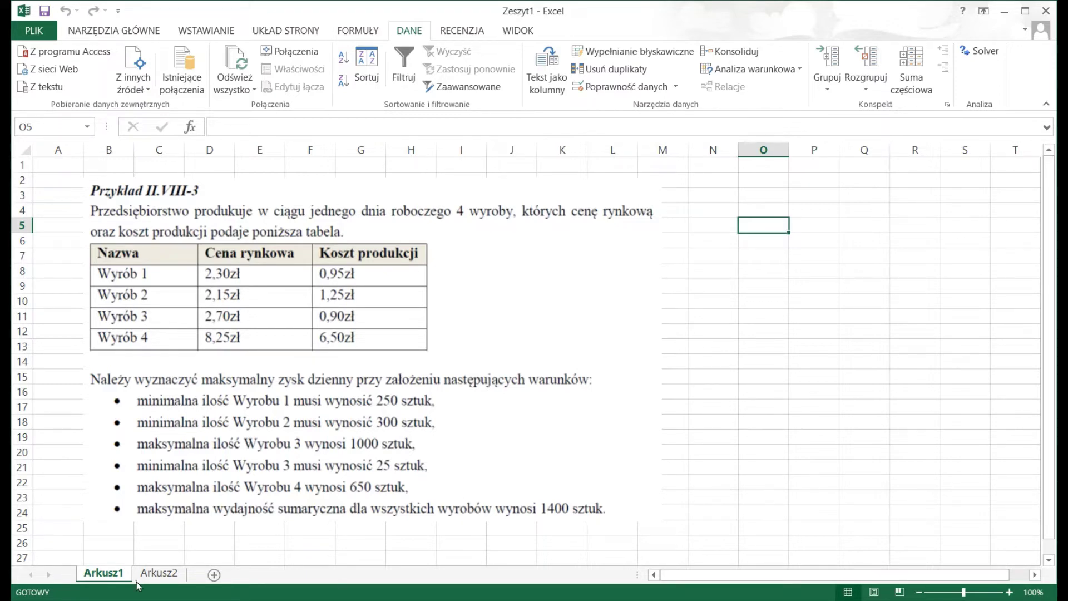
click(159, 573)
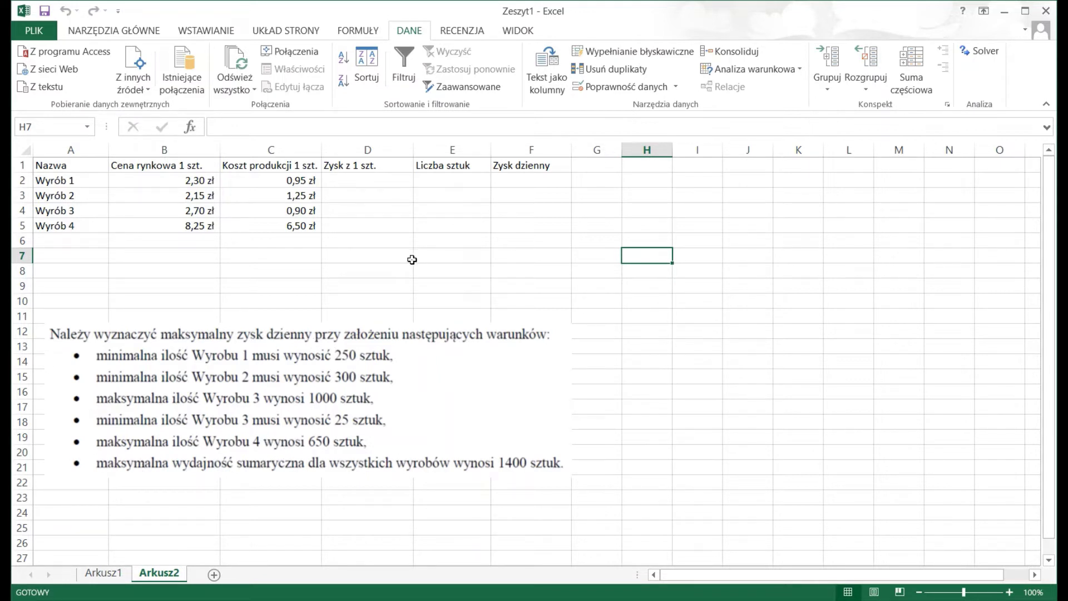
click(384, 179)
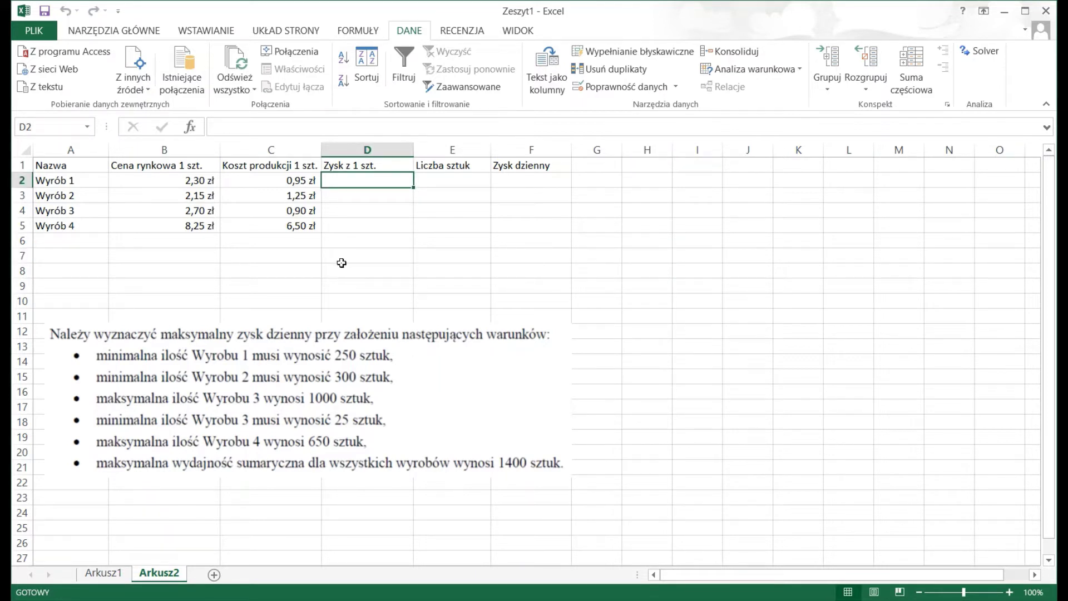
Enter =B2-C2 in D2 and fill it down to D5, giving 1,35, 0,90, 1,80, 1,75 zł.
text(=)
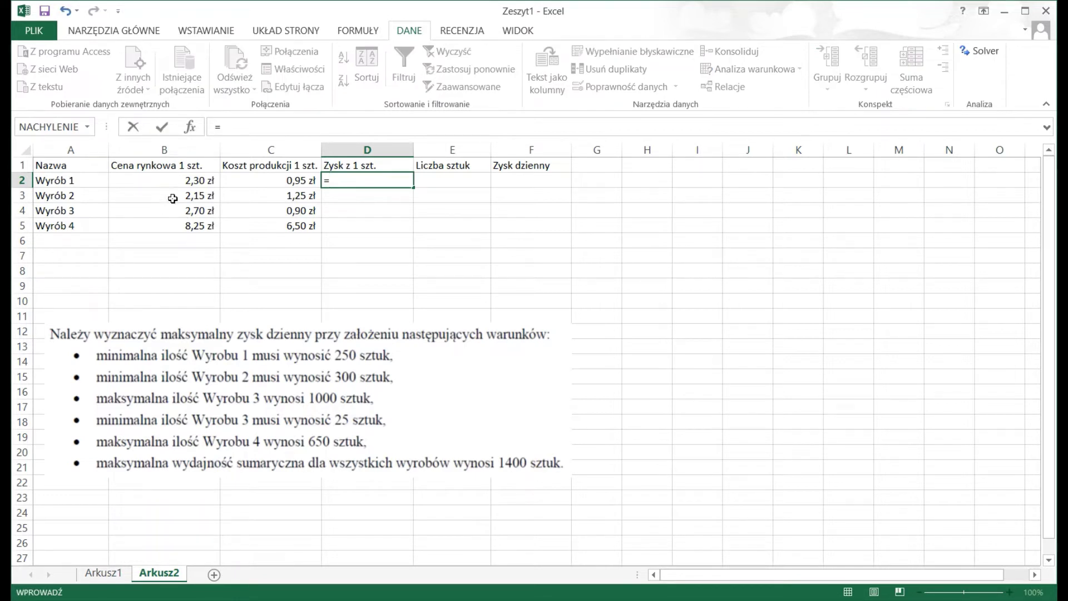
click(167, 178)
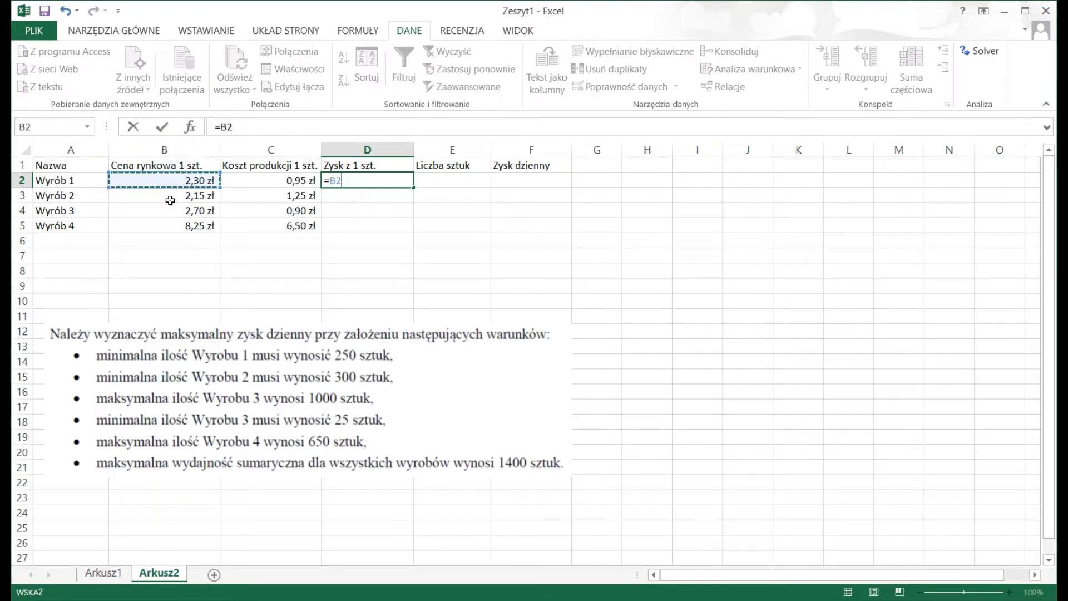
text(-)
click(266, 180)
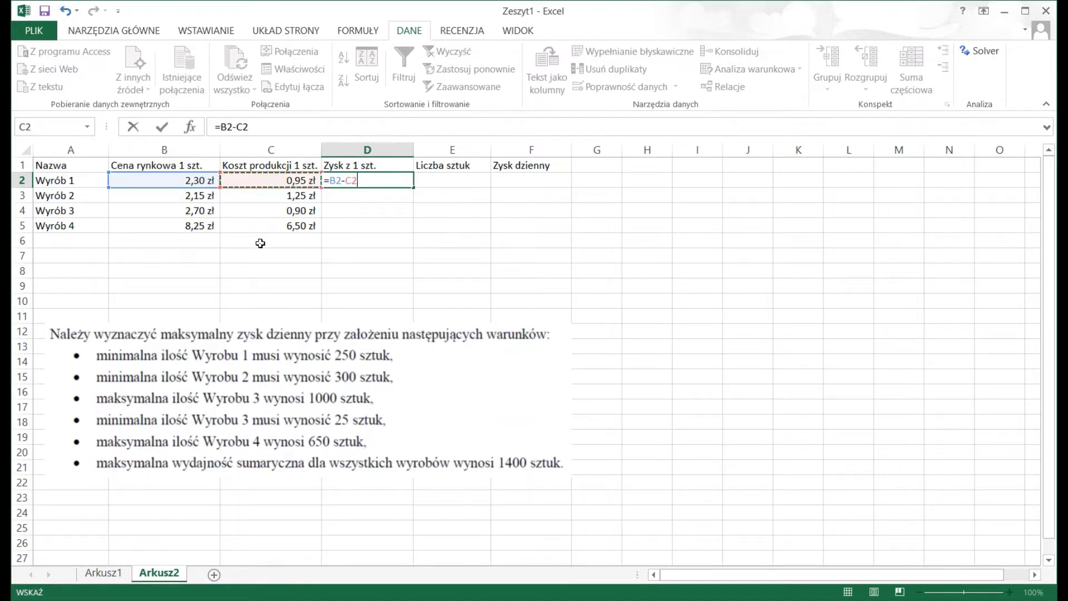
key(Return)
click(375, 180)
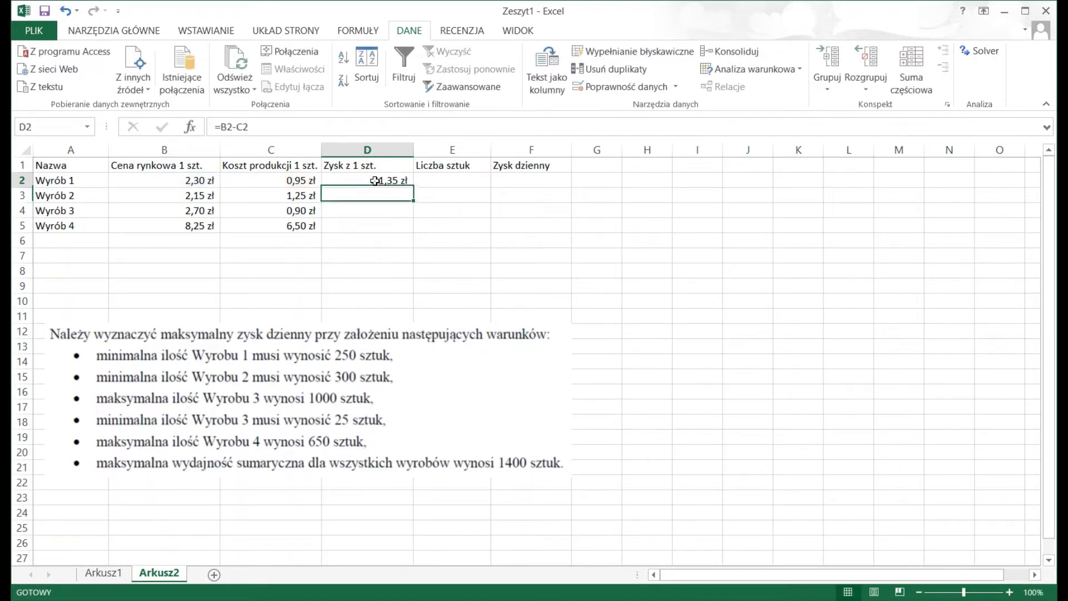
drag(418, 193, 410, 232)
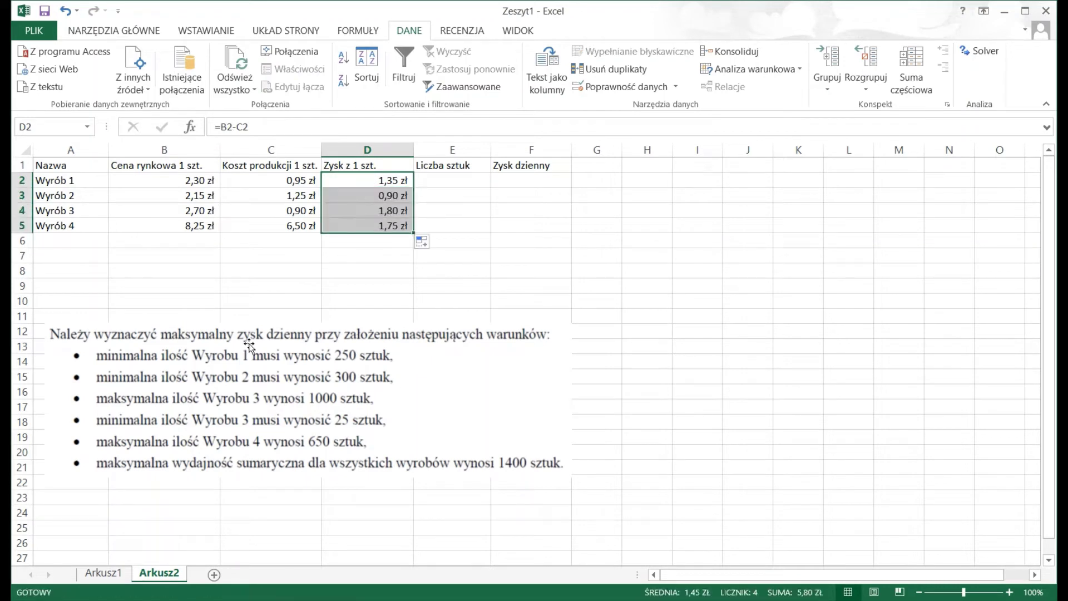
click(477, 183)
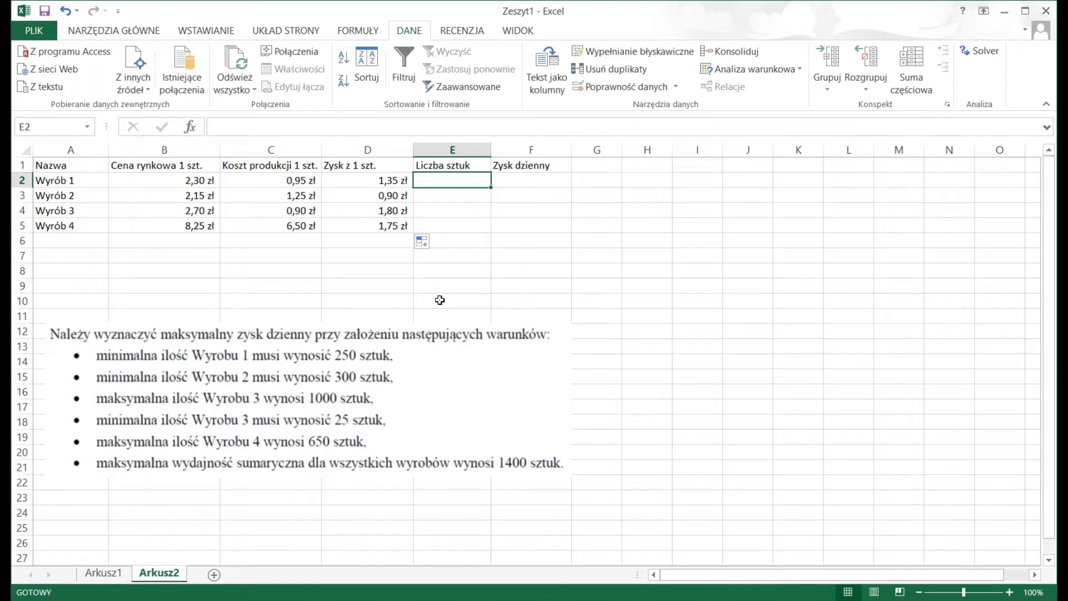
Enter a quantity of 100 in E2 and fill it down to E5.
text(100)
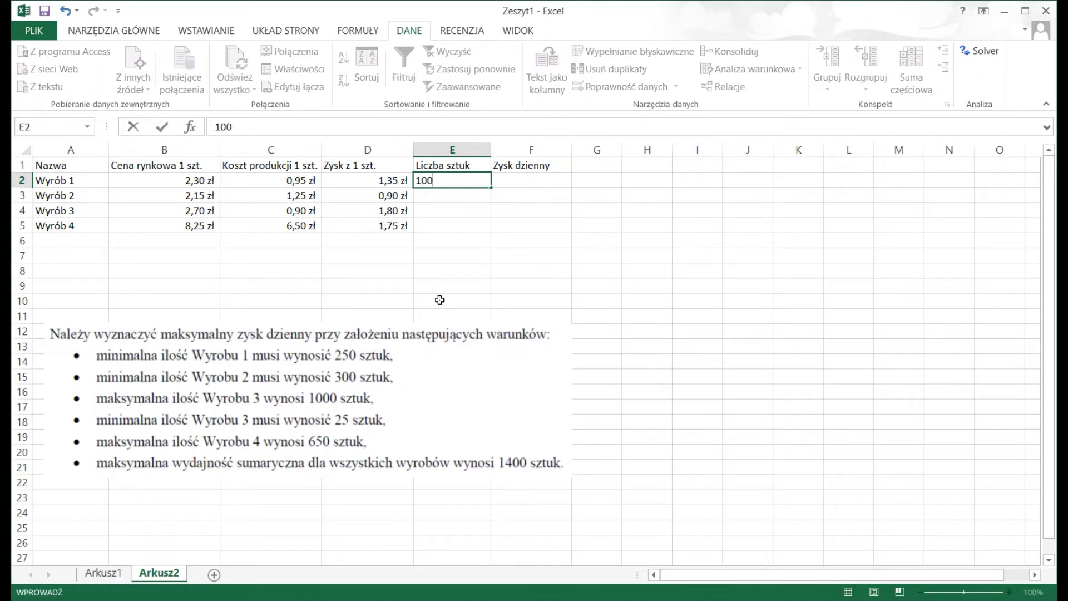
key(Return)
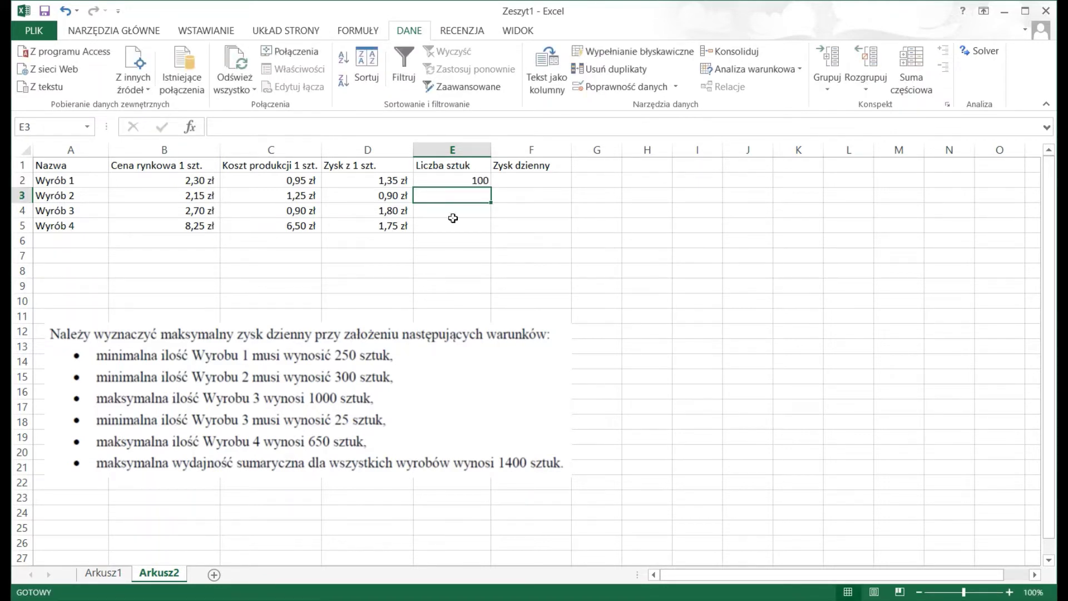
click(464, 181)
drag(490, 187, 491, 229)
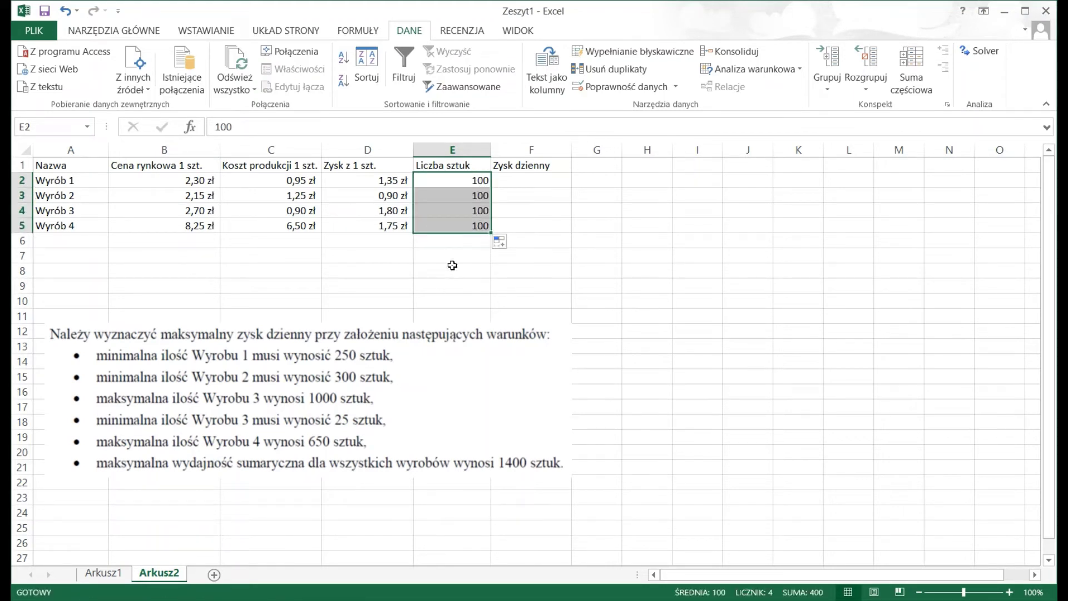
Put =D2*E2 in F2 and fill it down to F5, giving 135, 90, 180, 175 zł.
click(553, 180)
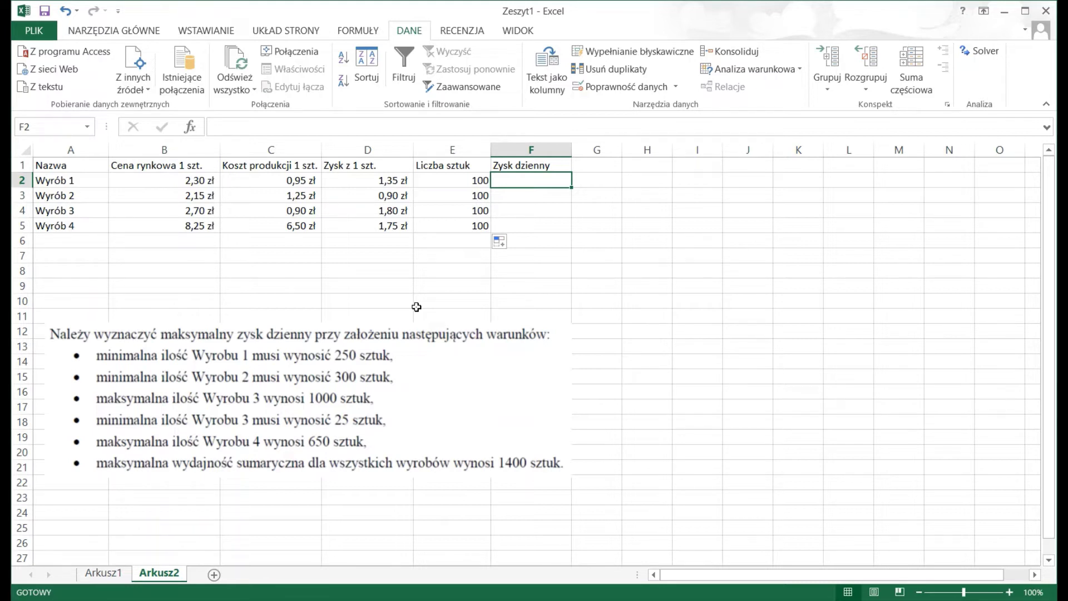
text(=)
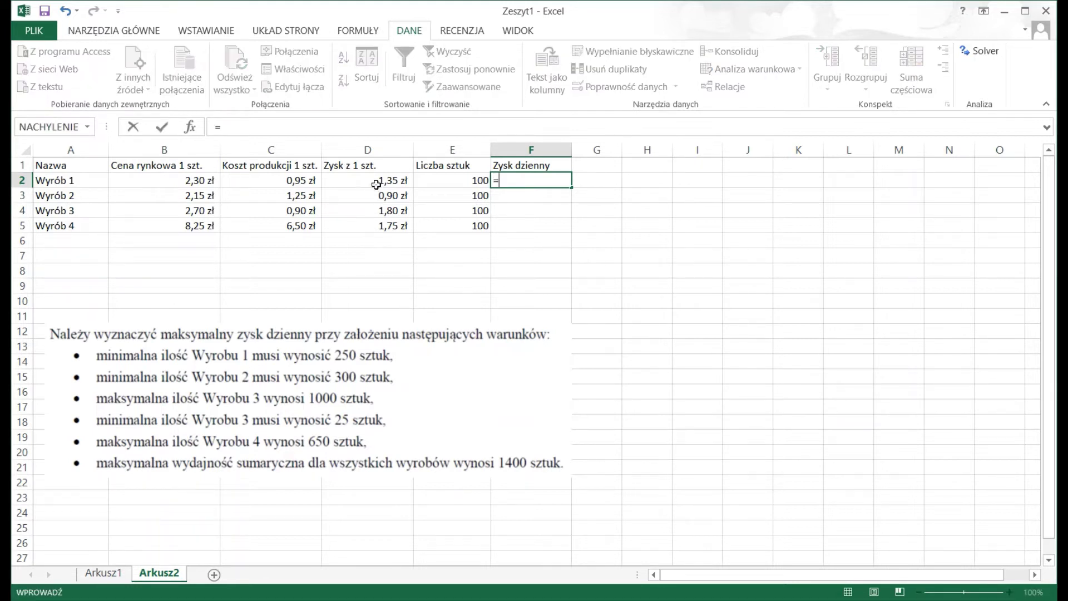
click(376, 184)
text(*)
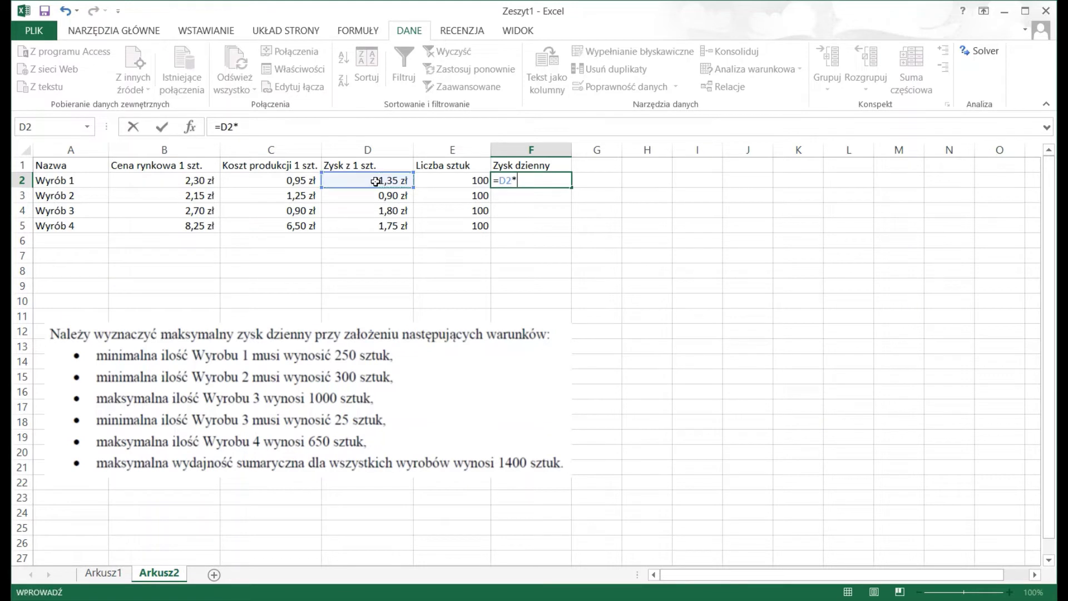
click(456, 182)
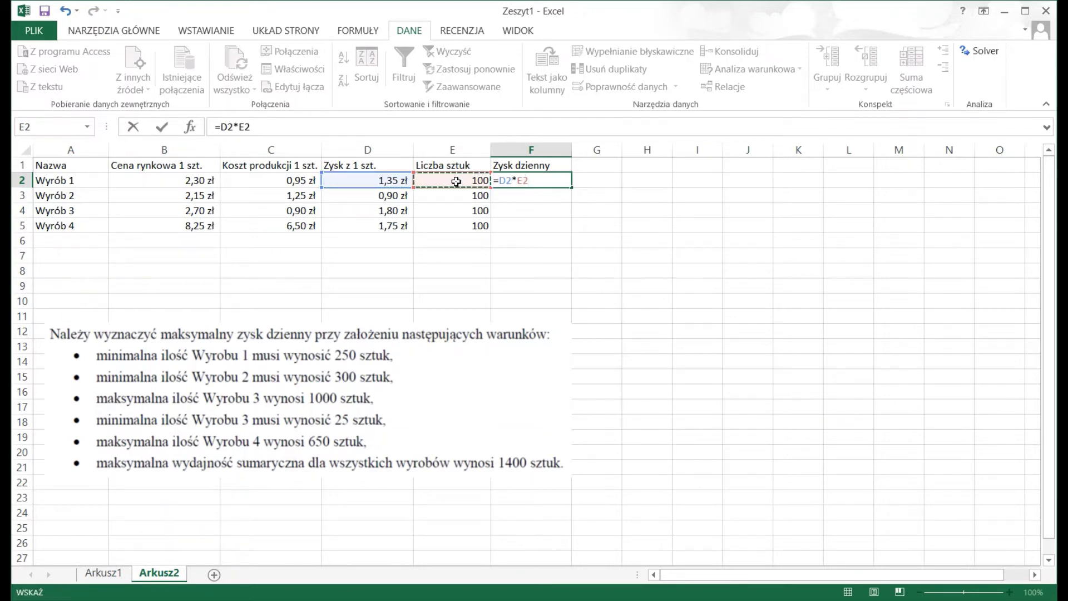
key(Return)
click(521, 181)
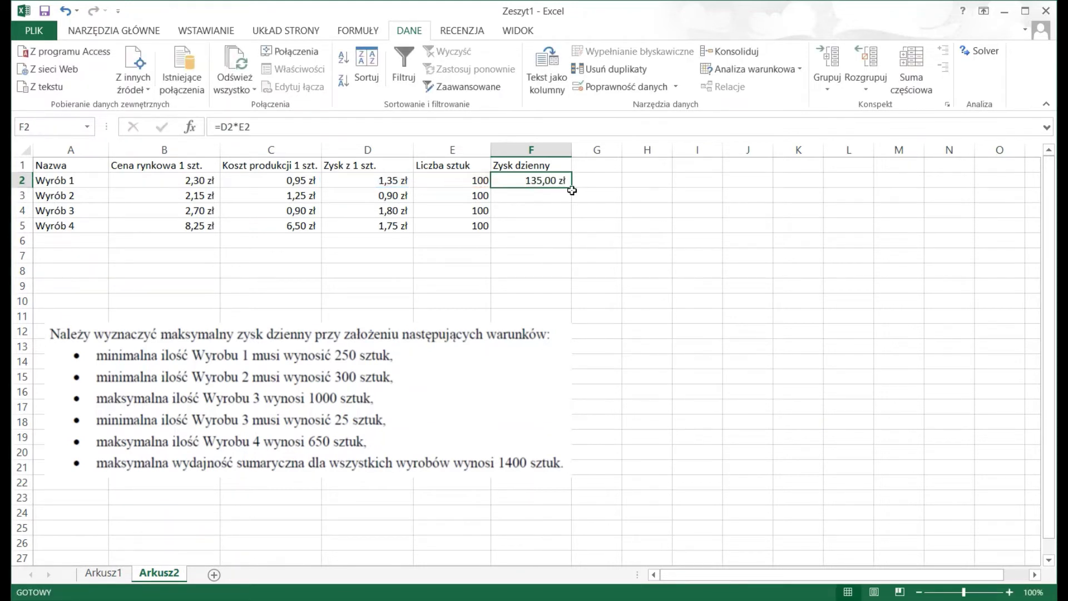
drag(573, 188, 573, 232)
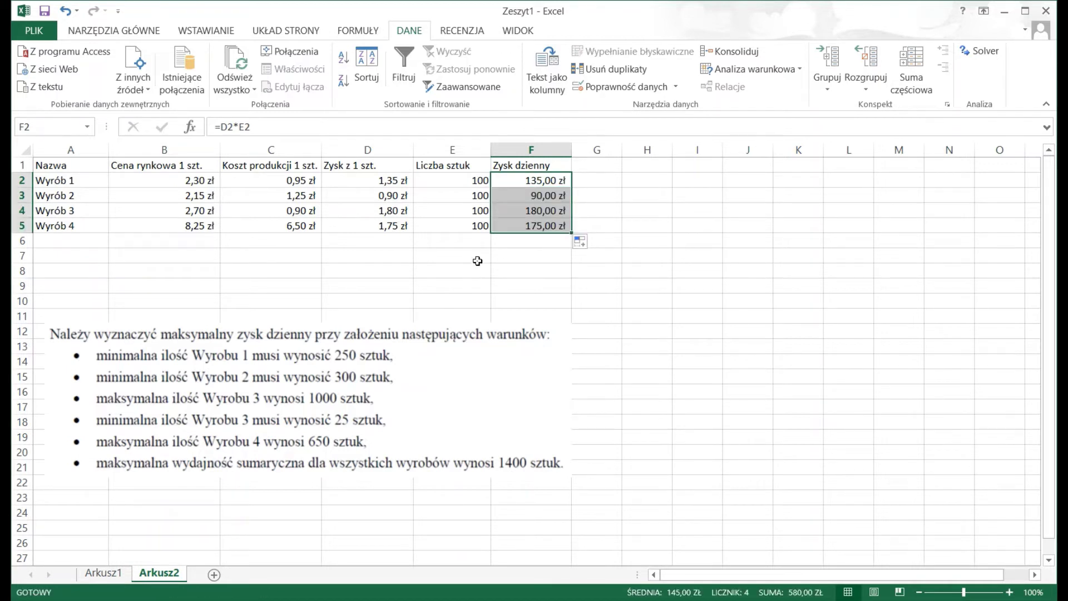
click(471, 256)
click(379, 257)
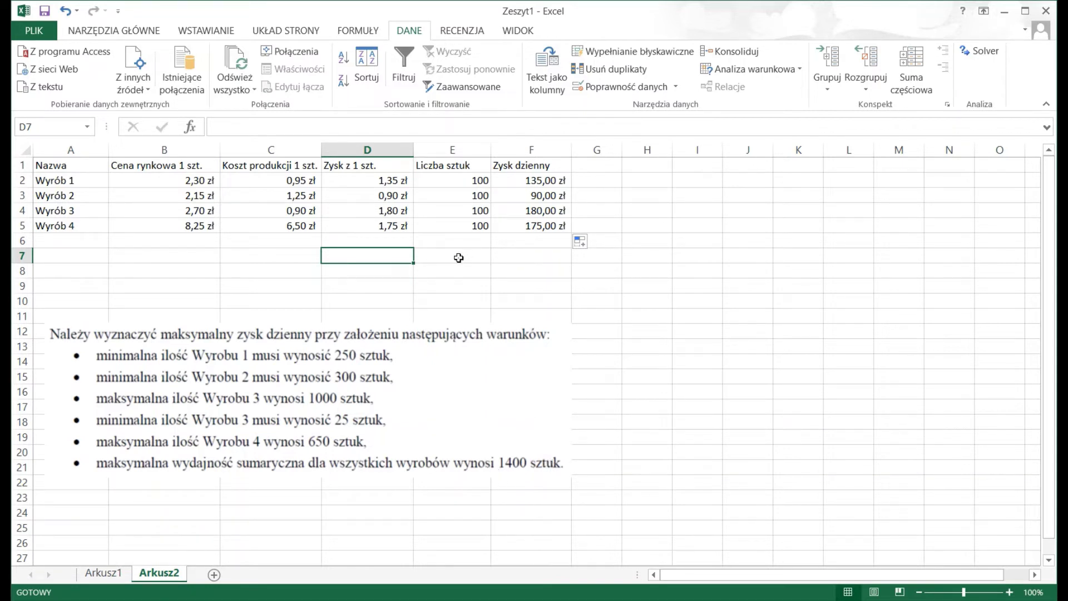
Label D7 'suma' and total the quantities in E7 with =SUMA(E2:E5), giving 400.
text(suma)
key(Return)
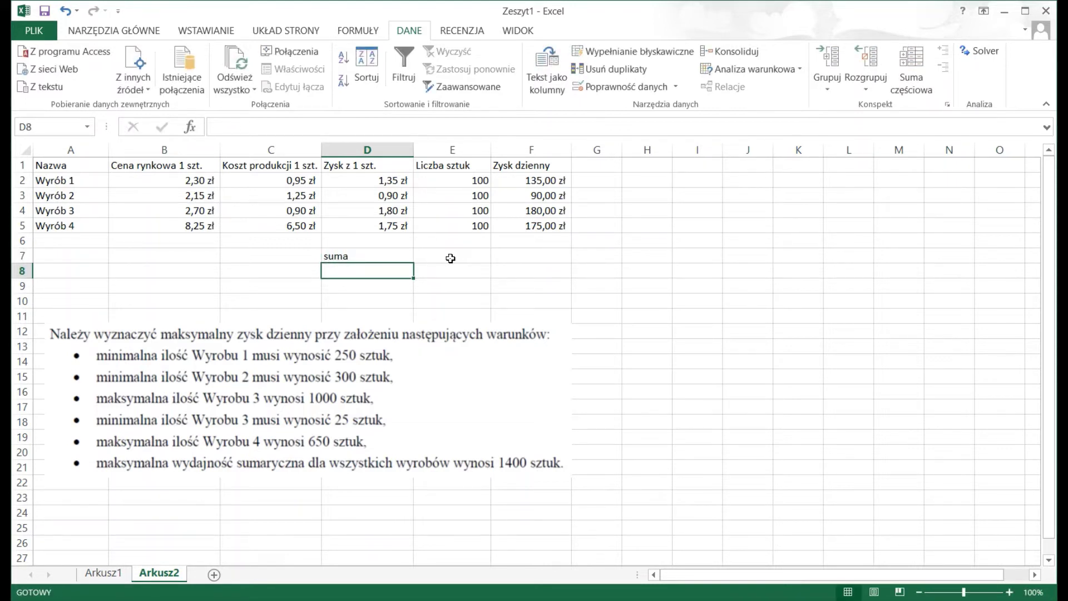
click(435, 257)
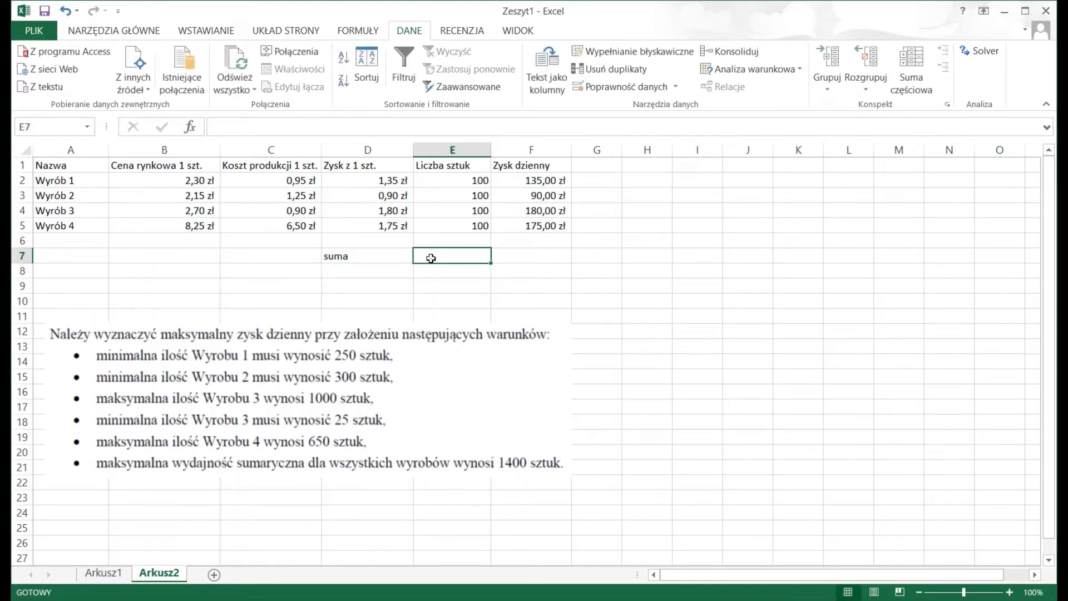
click(106, 30)
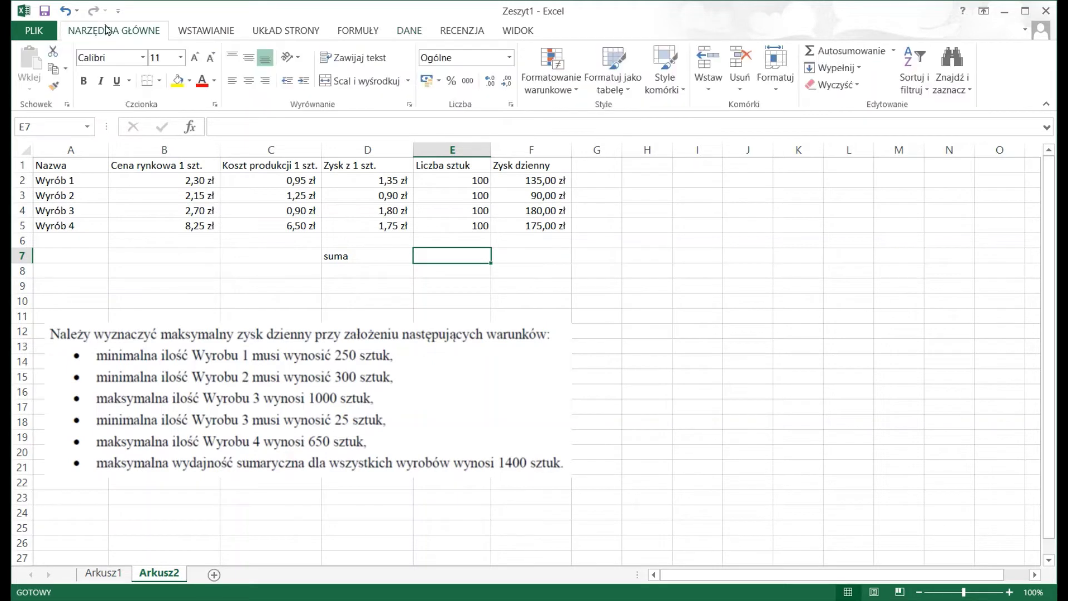
click(866, 54)
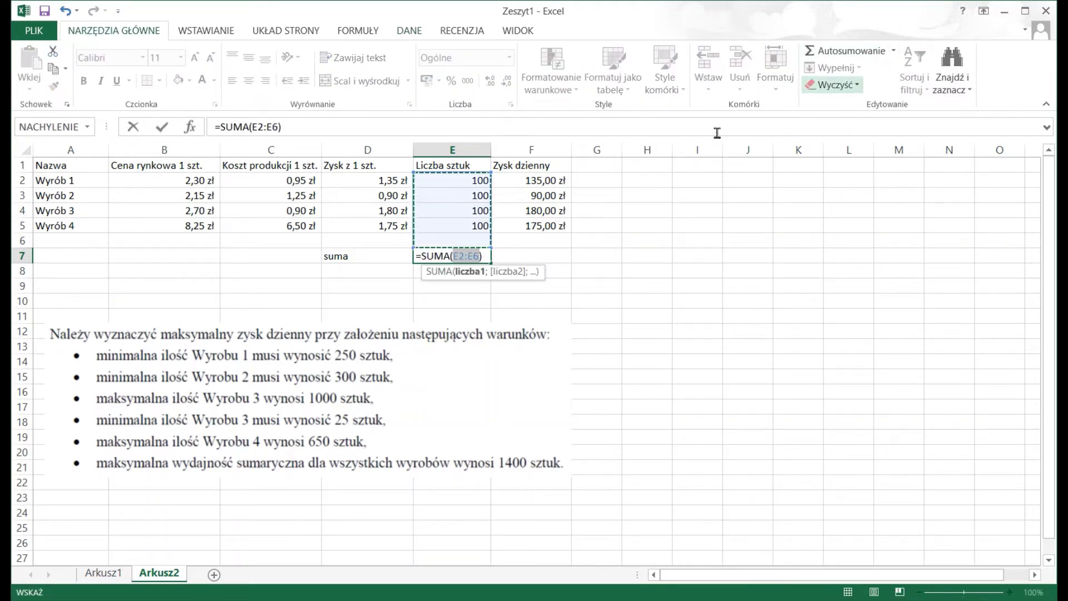
click(477, 256)
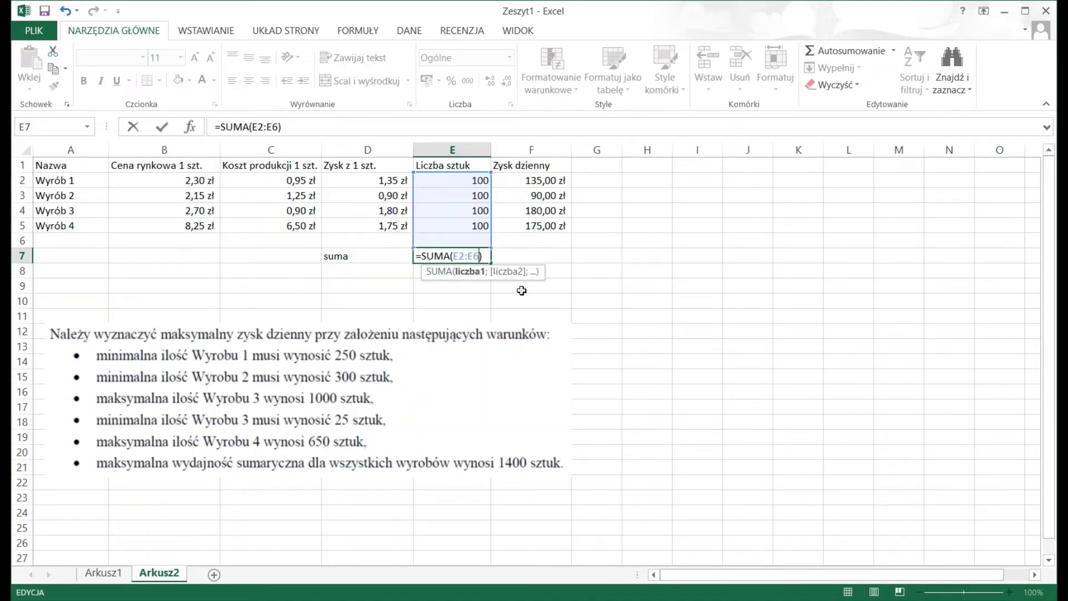
key(BackSpace)
text(5)
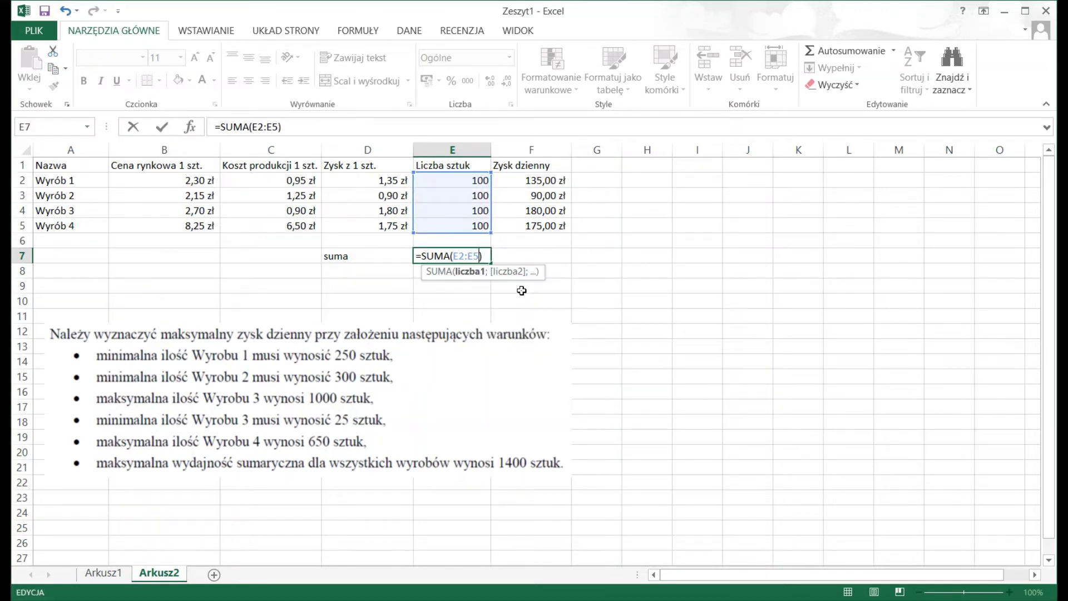
key(Return)
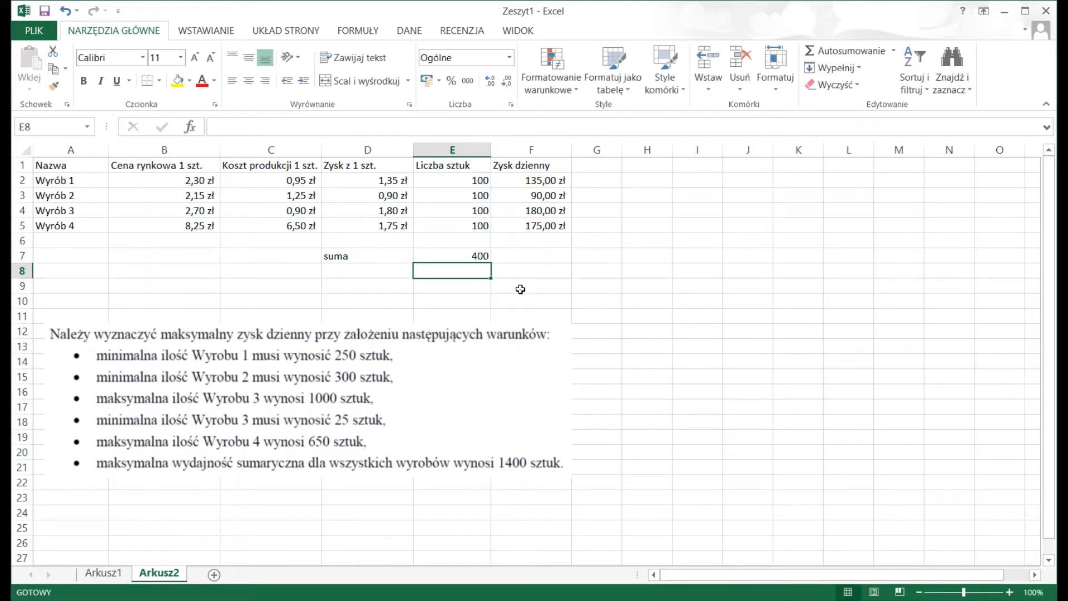
Copy the sum into F7 as =SUMA(F2:F5) and format it as Księgowe, showing 580,00 zł.
click(475, 253)
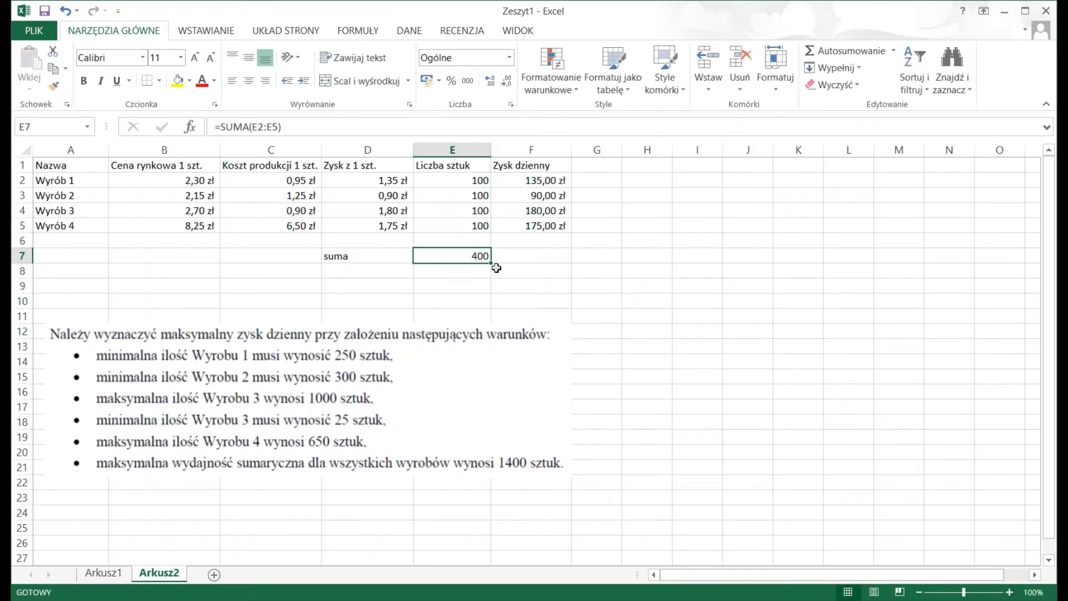
drag(492, 262, 560, 256)
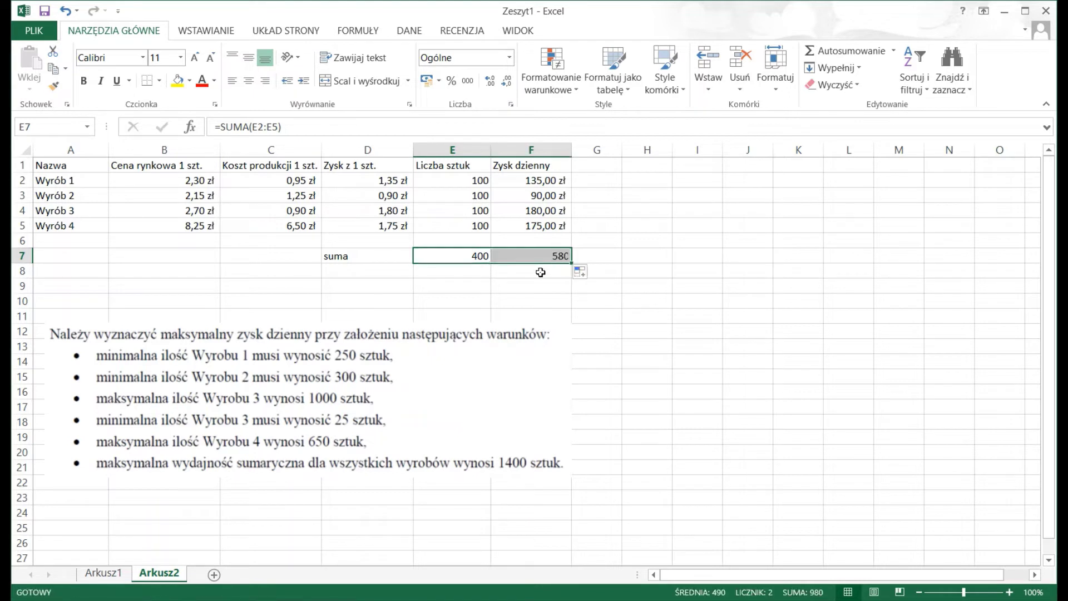
click(535, 256)
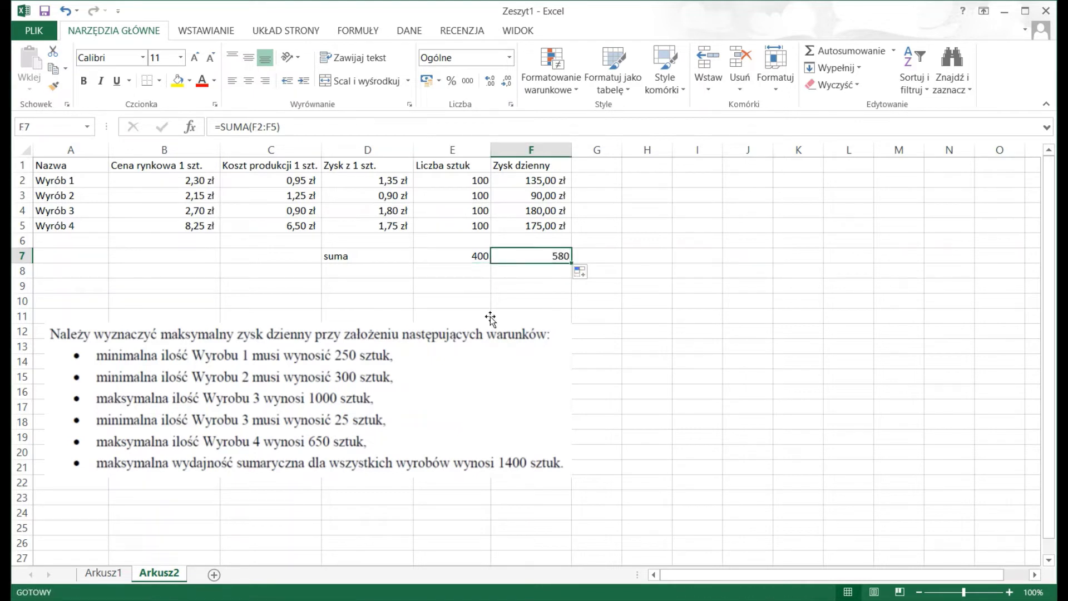
click(426, 80)
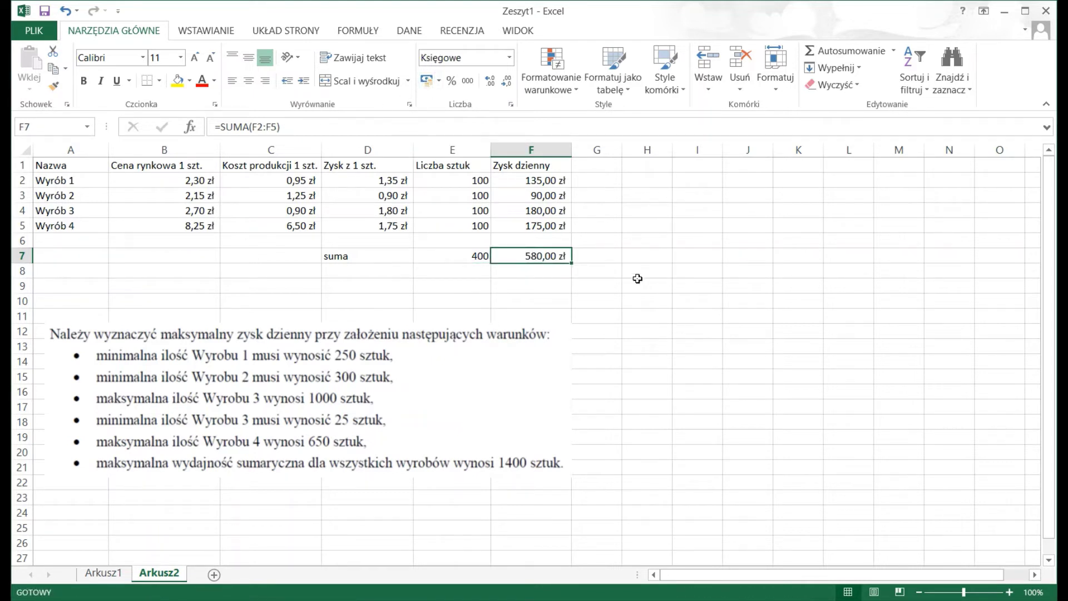
click(529, 271)
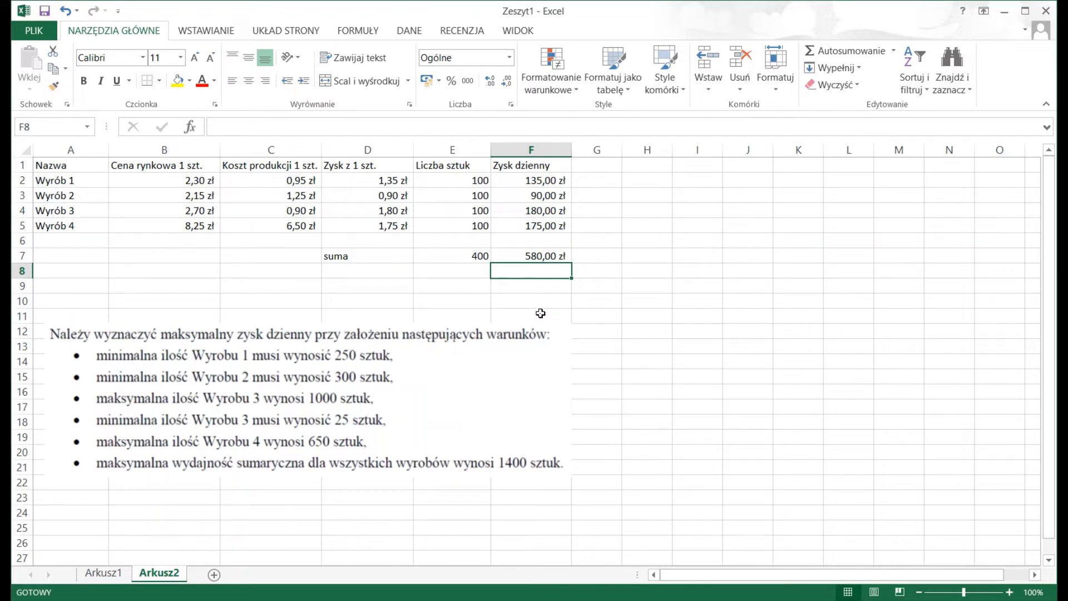
Select H7 beside the table and bring up the DANE (Data) ribbon containing Solver.
click(540, 260)
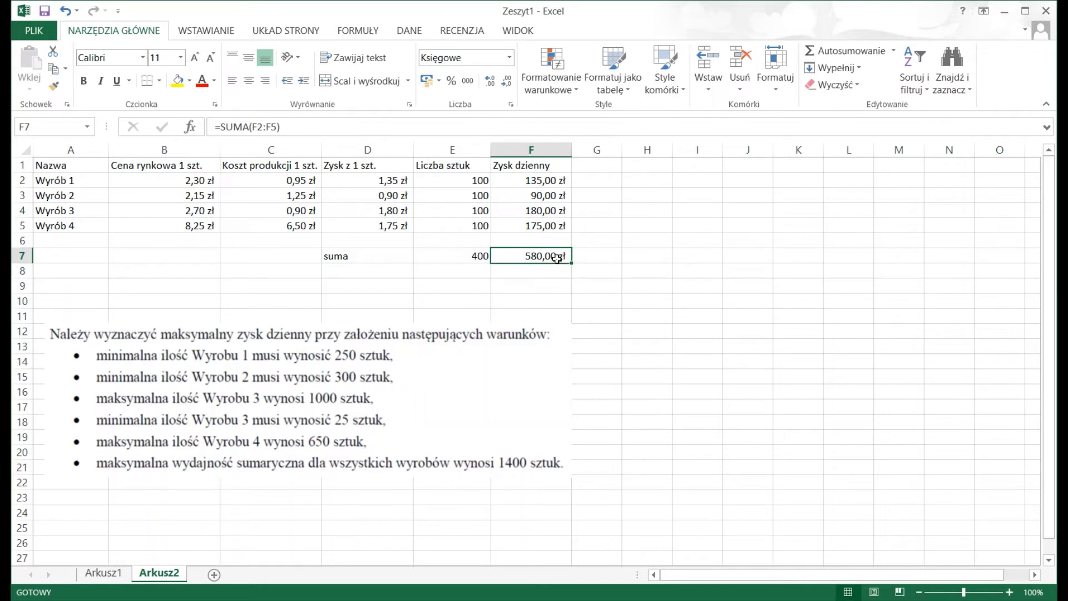
click(636, 256)
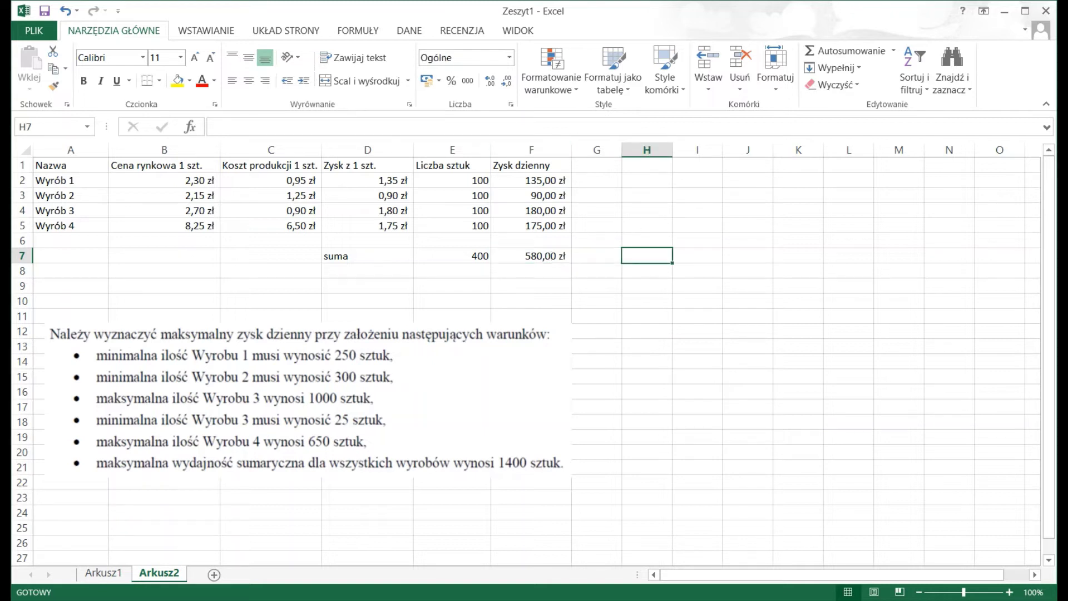
click(417, 34)
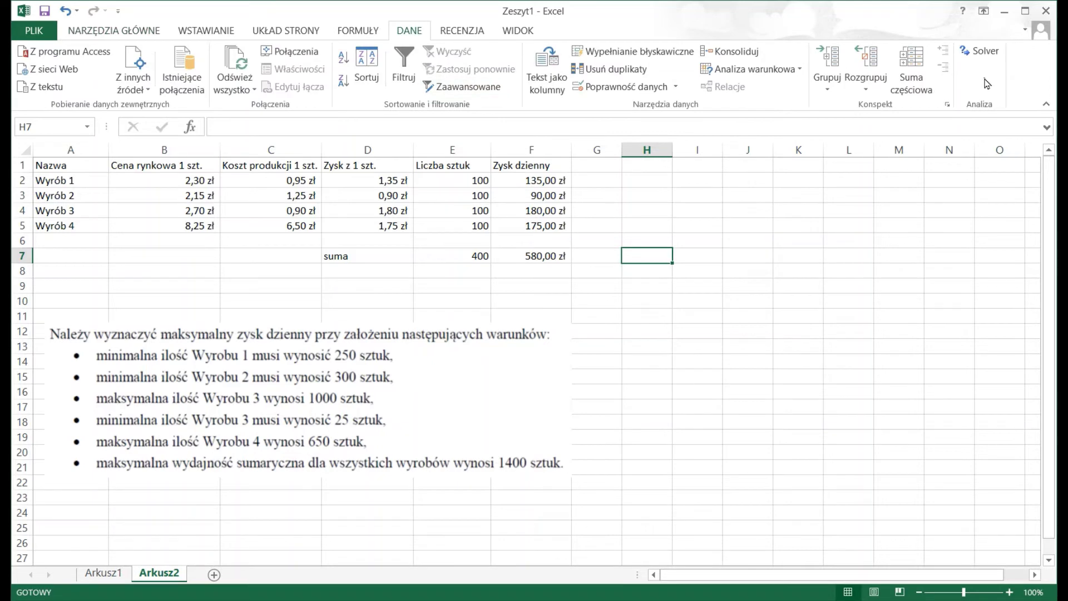
Launch Solver and move its Parameters window right, clear of the Zysk dzienny column.
click(986, 54)
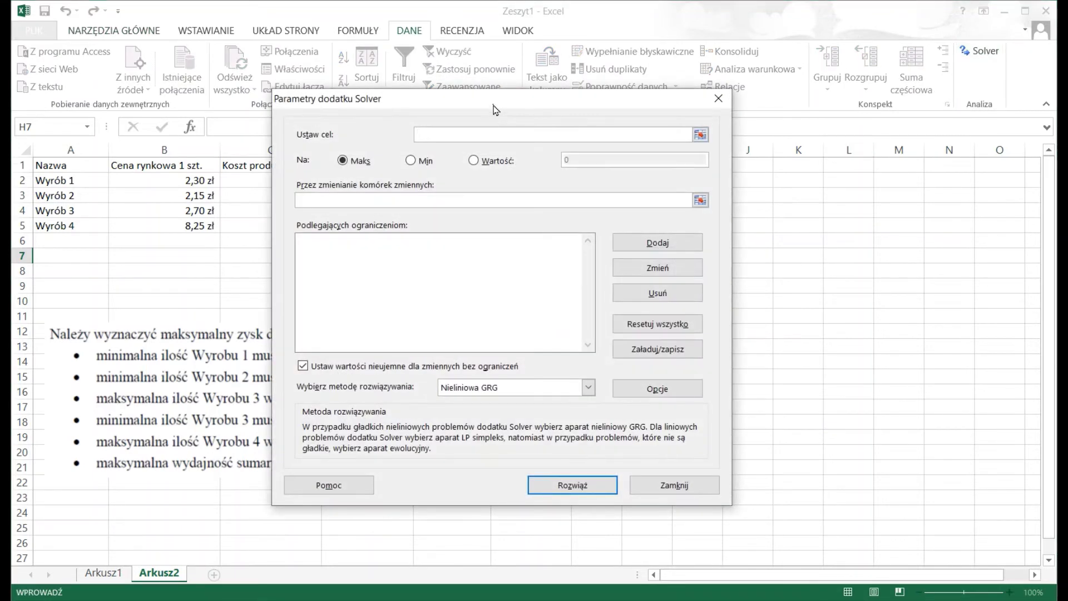
drag(719, 133, 799, 94)
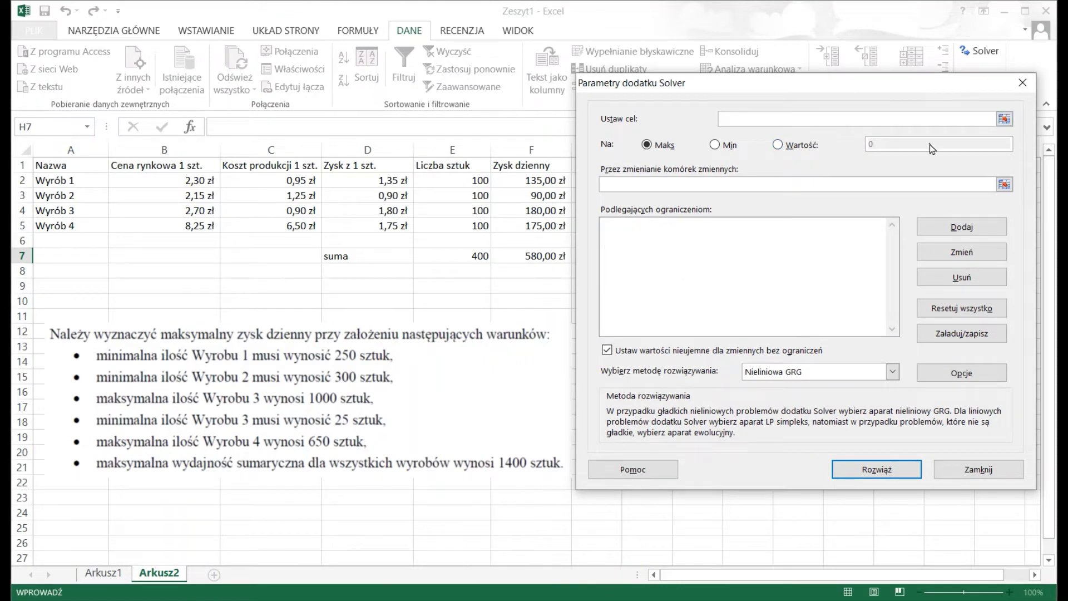
Set the Solver objective to maximise $F$7 by changing cells $E$2:$E$5.
click(1006, 118)
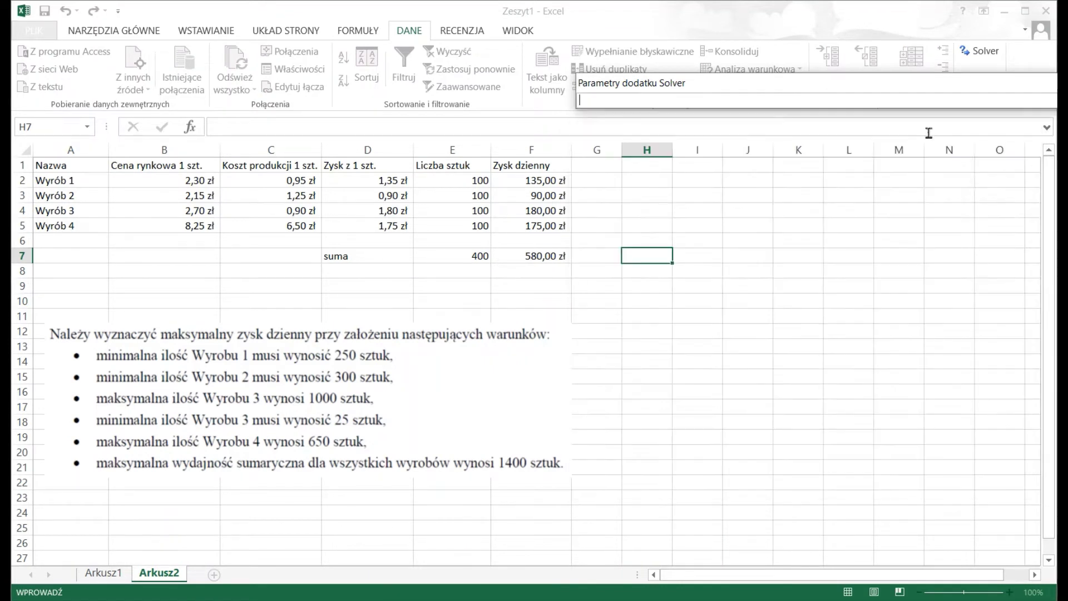
click(544, 255)
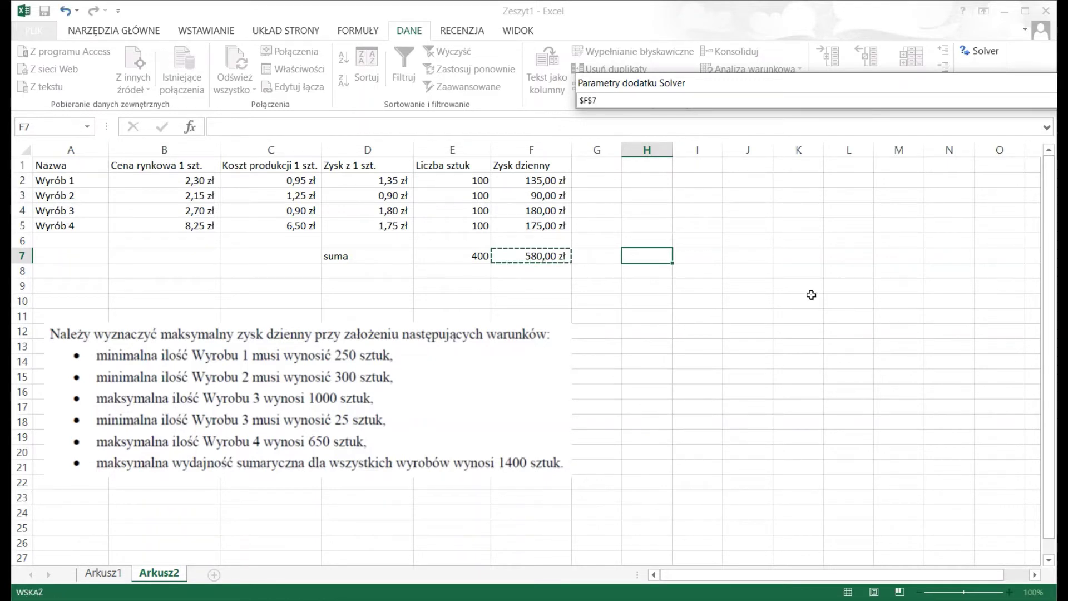
drag(912, 86, 840, 72)
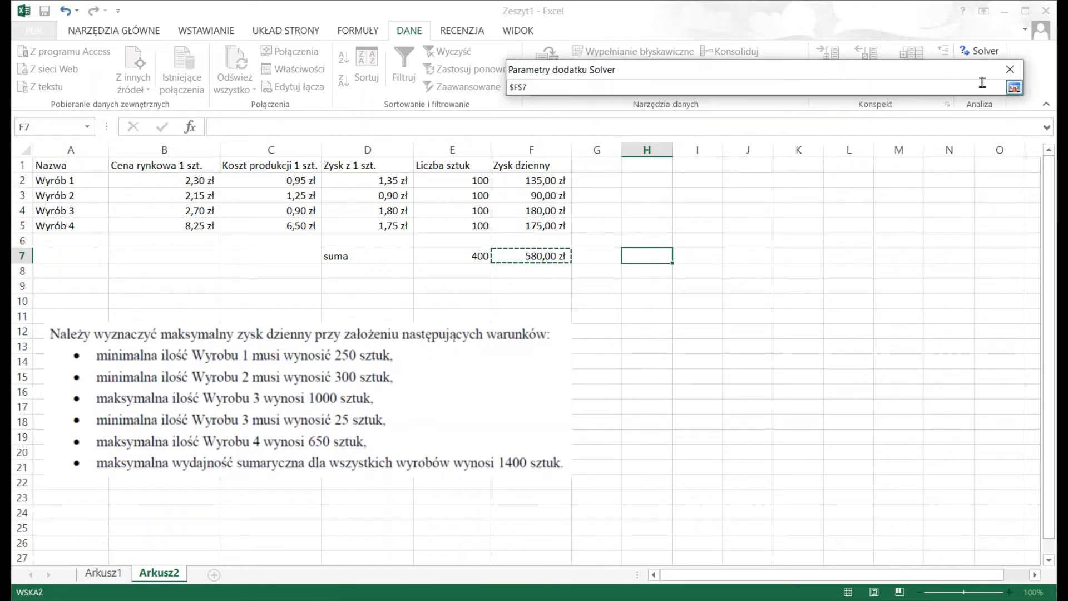
click(1013, 87)
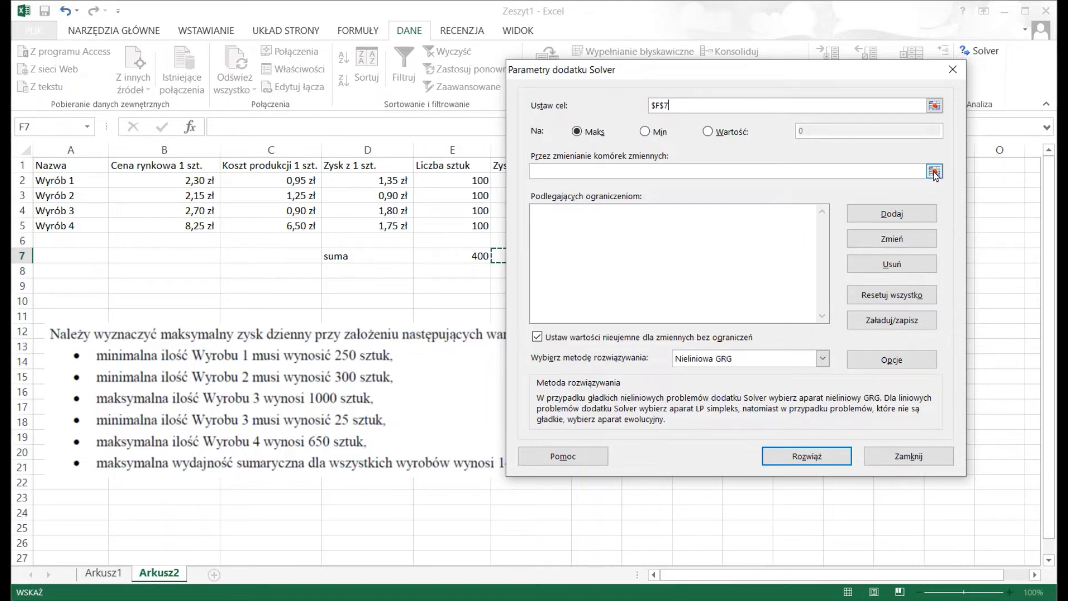
click(935, 173)
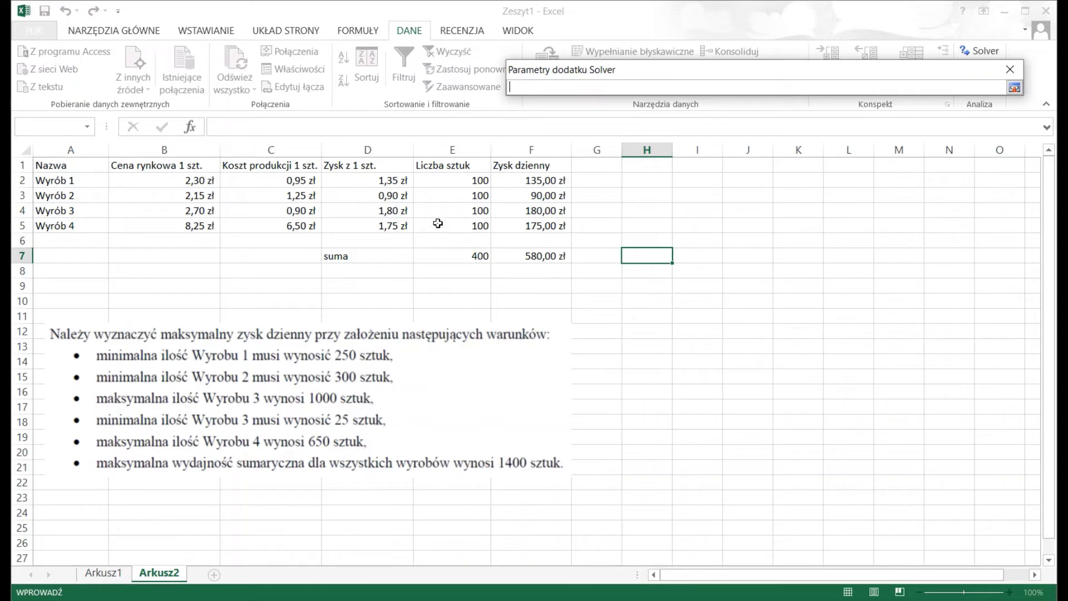
drag(453, 179, 446, 222)
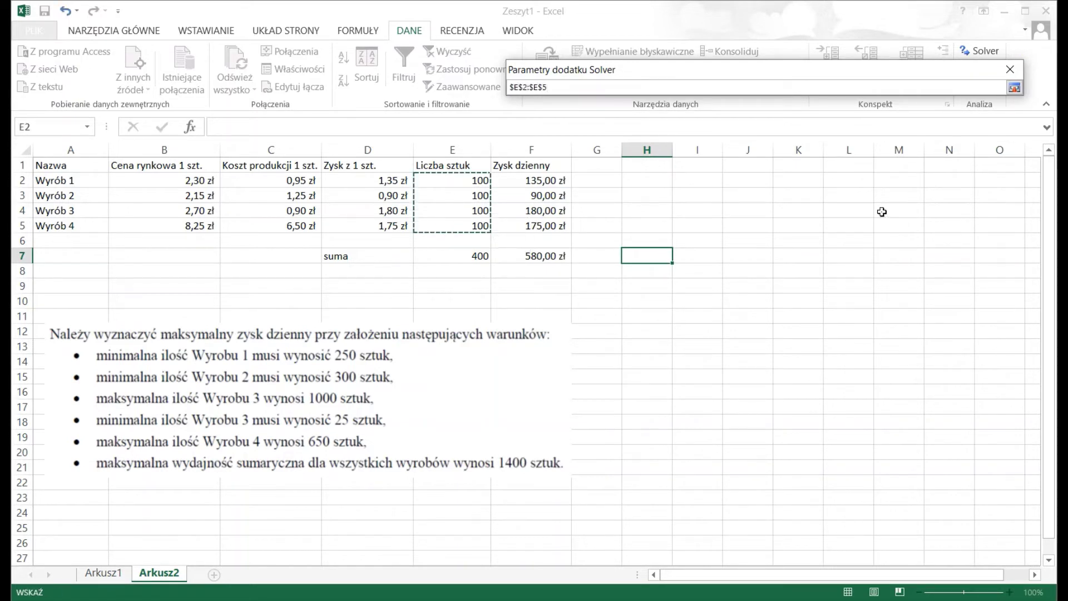
click(1014, 88)
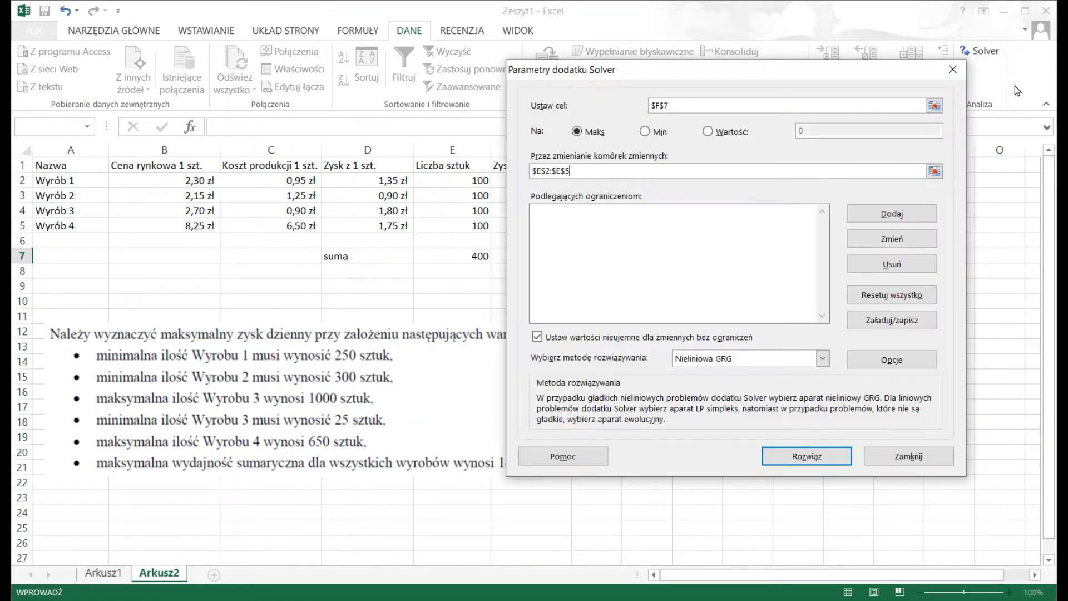
drag(690, 70, 765, 66)
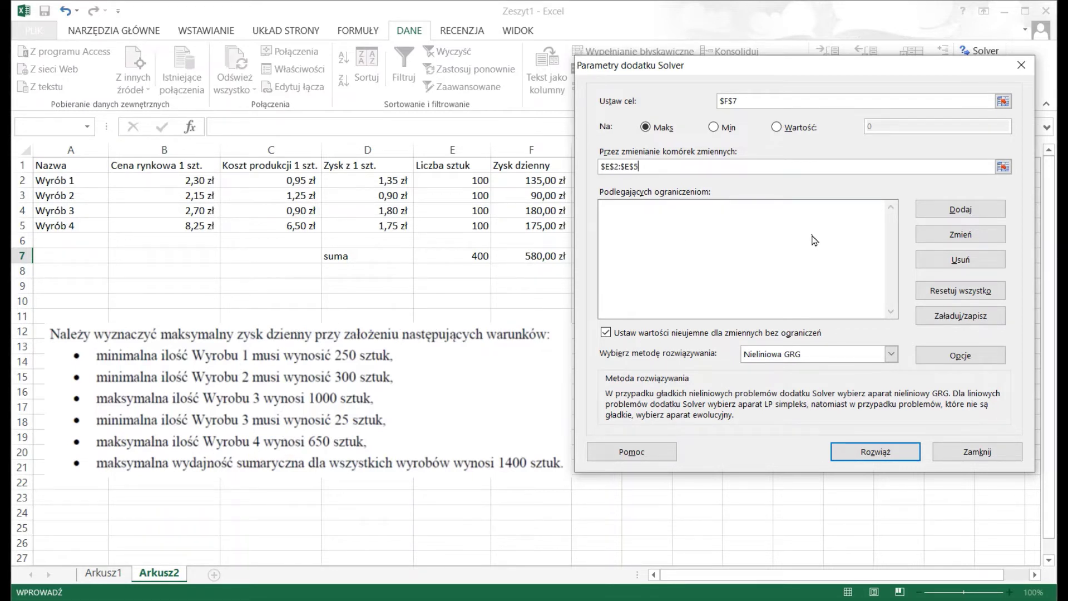
Add the Solver constraint $E$2 >= 250.
click(961, 210)
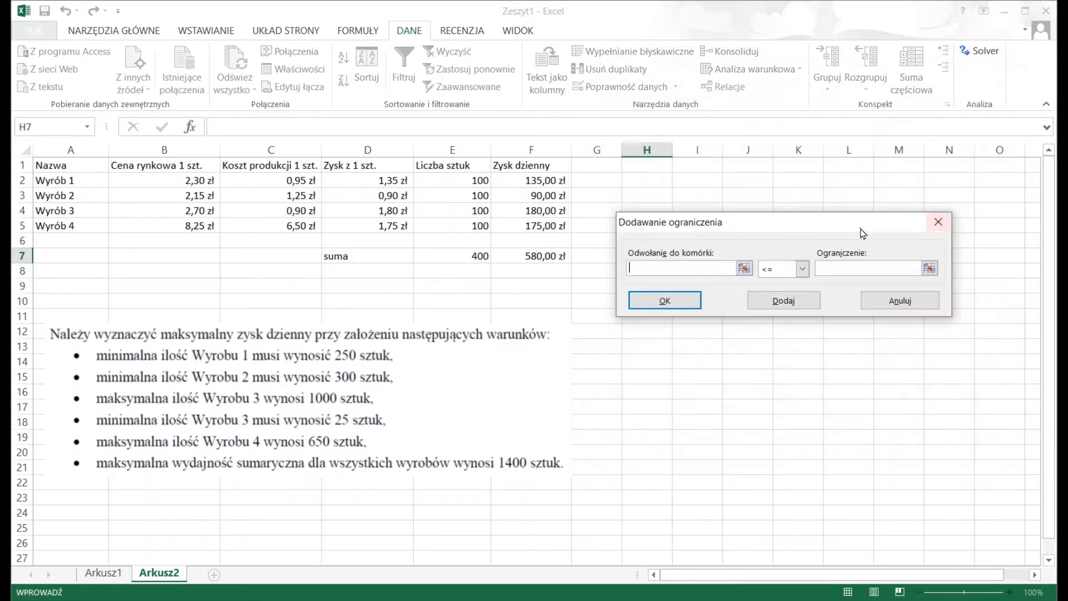
click(455, 181)
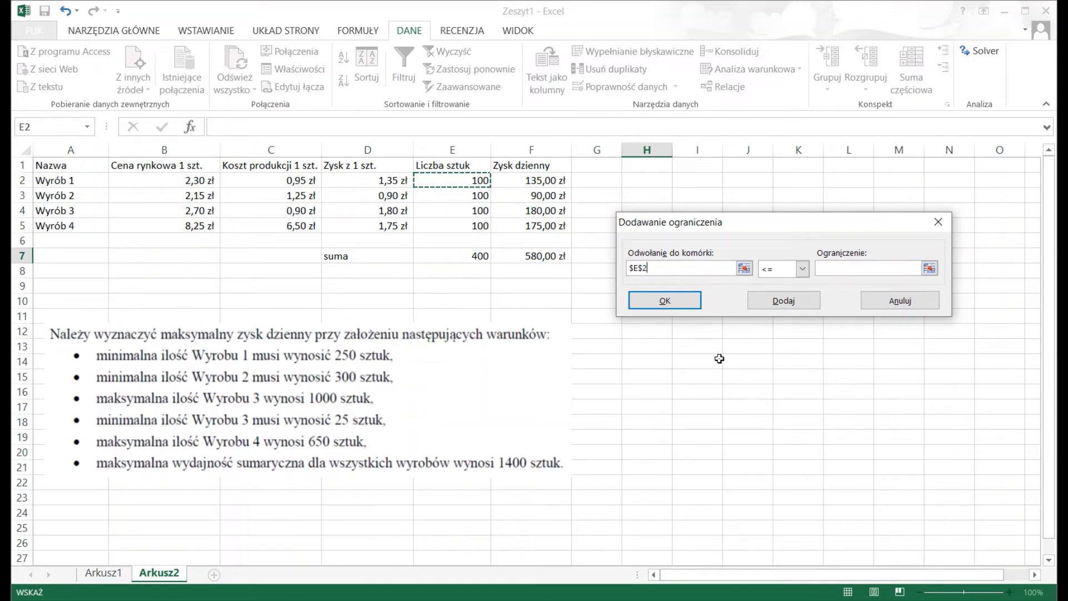
click(802, 270)
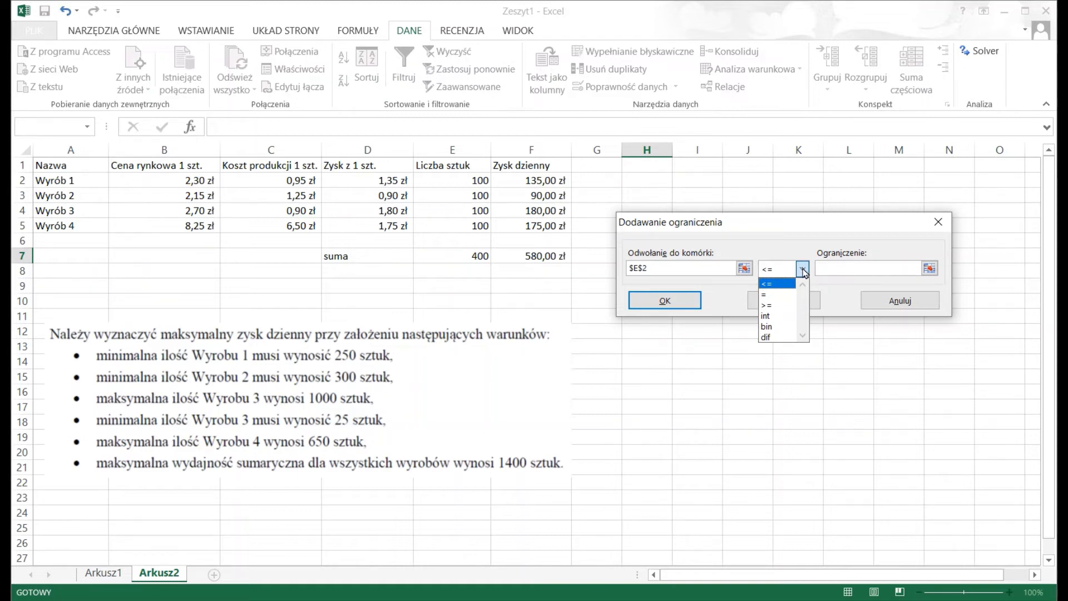
click(790, 305)
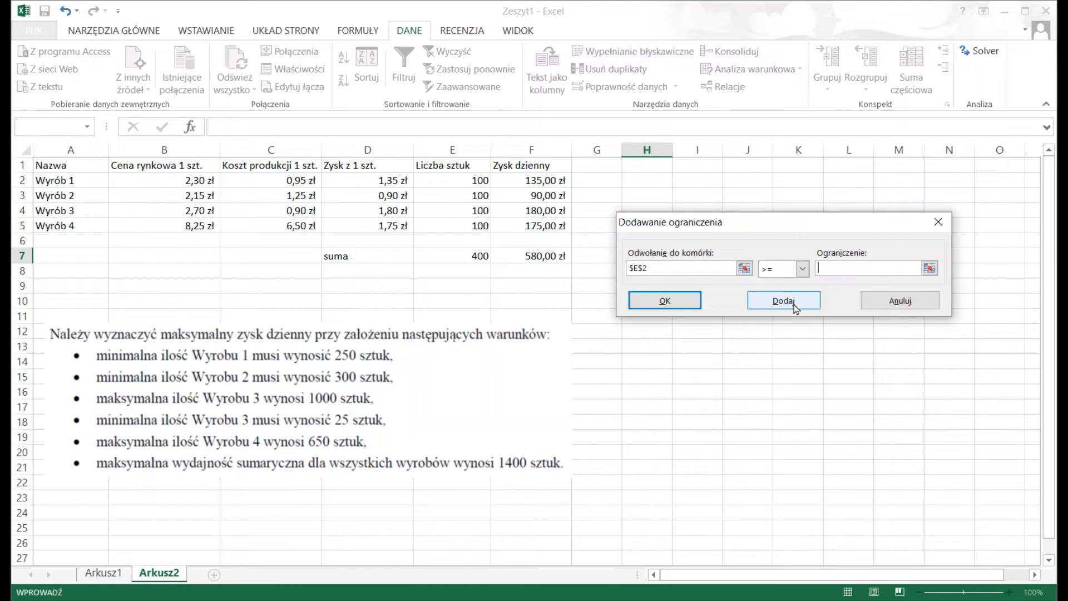
text(250)
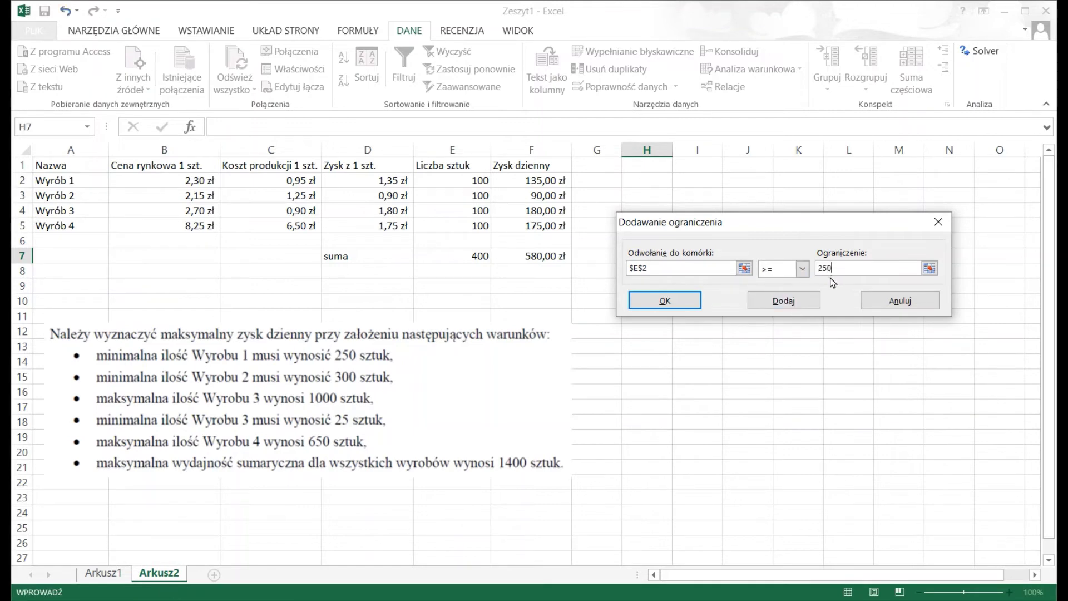
click(692, 303)
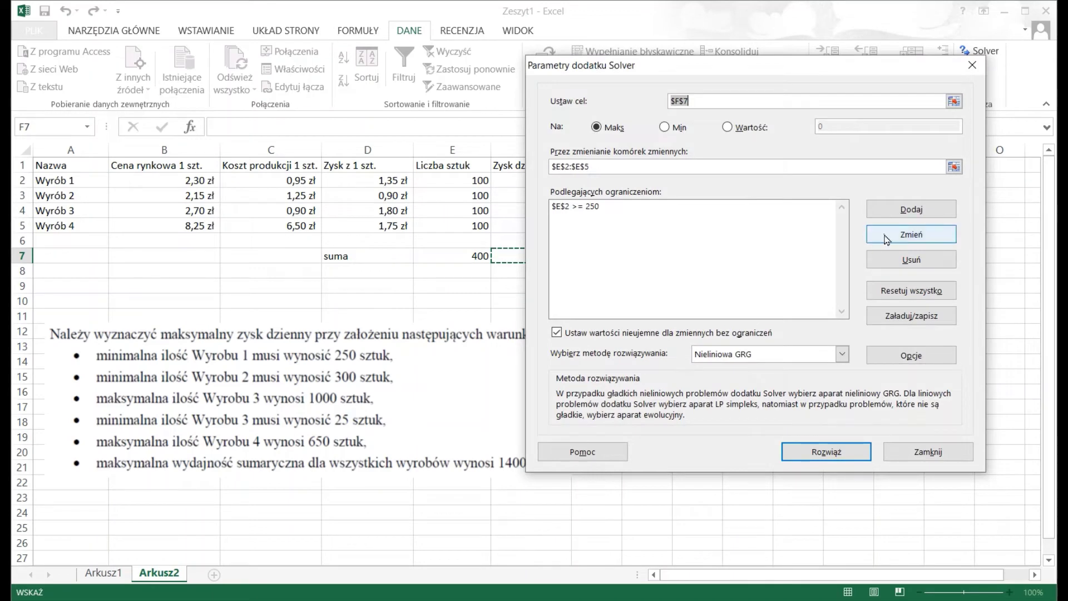
Add the Solver constraint $E$3 >= 300.
click(901, 210)
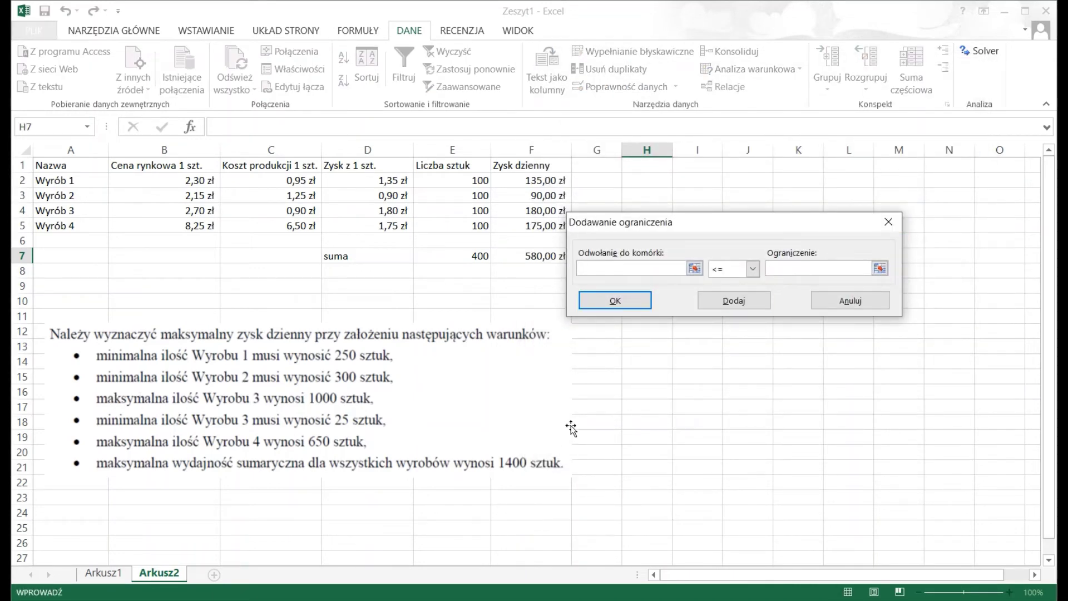
click(449, 194)
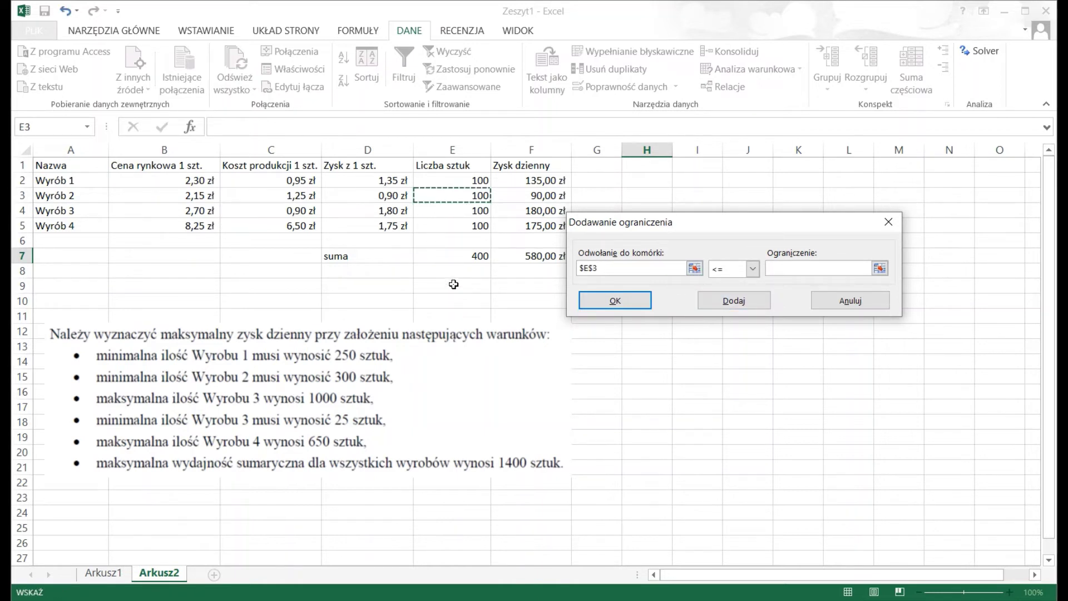
click(752, 270)
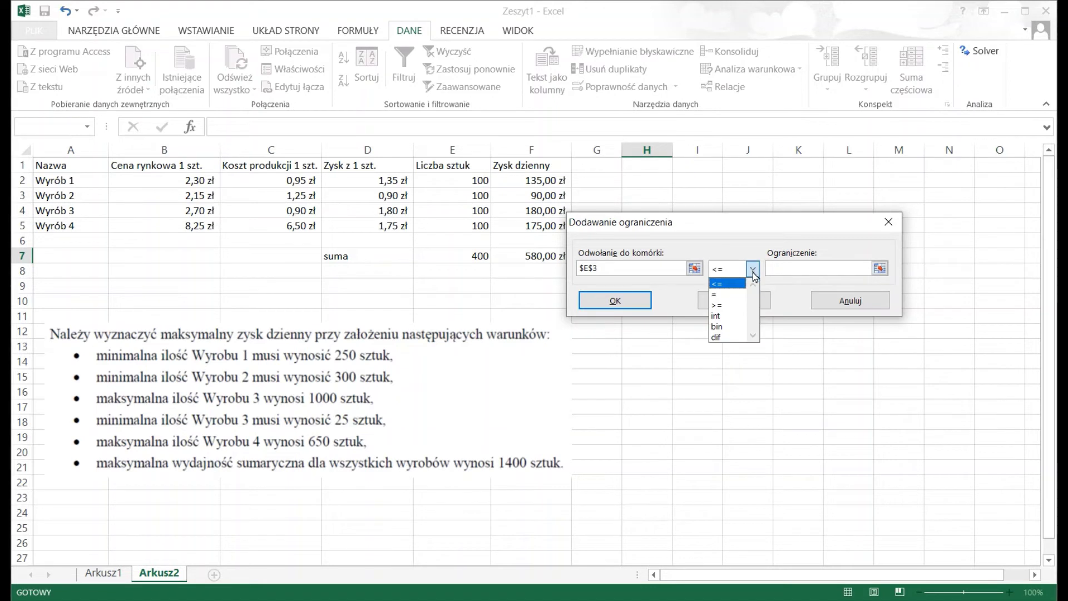
click(742, 305)
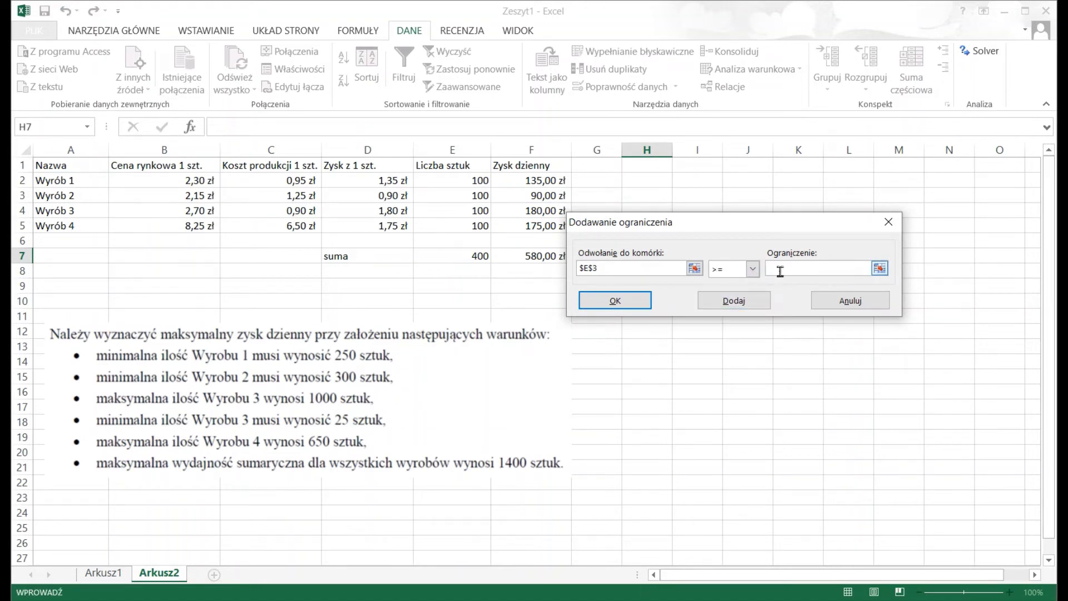
text(300)
click(615, 303)
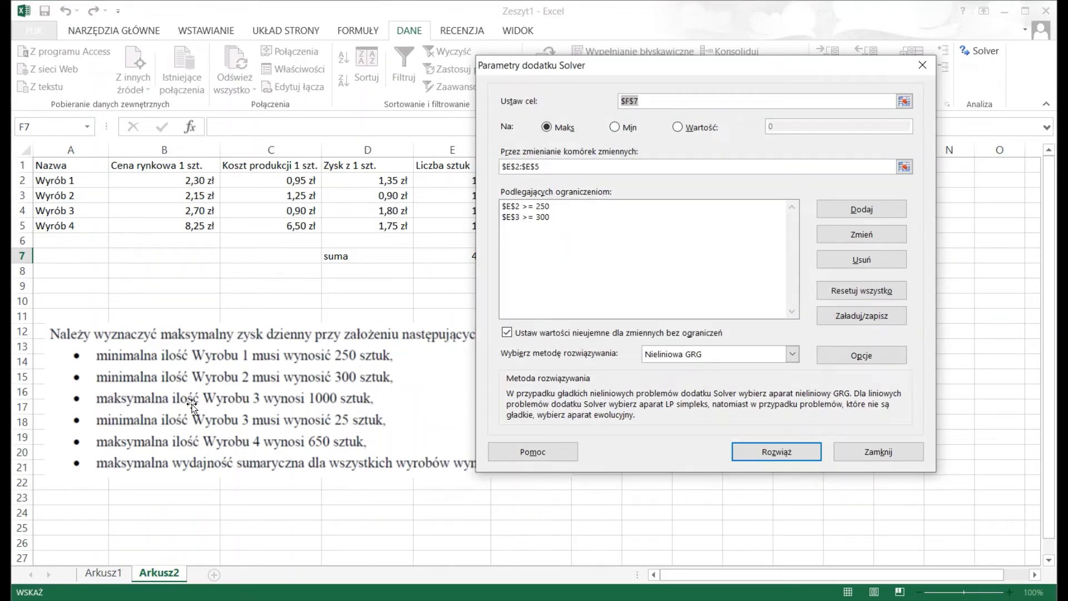
Add the Solver constraint $E$4 <= 1000.
click(862, 209)
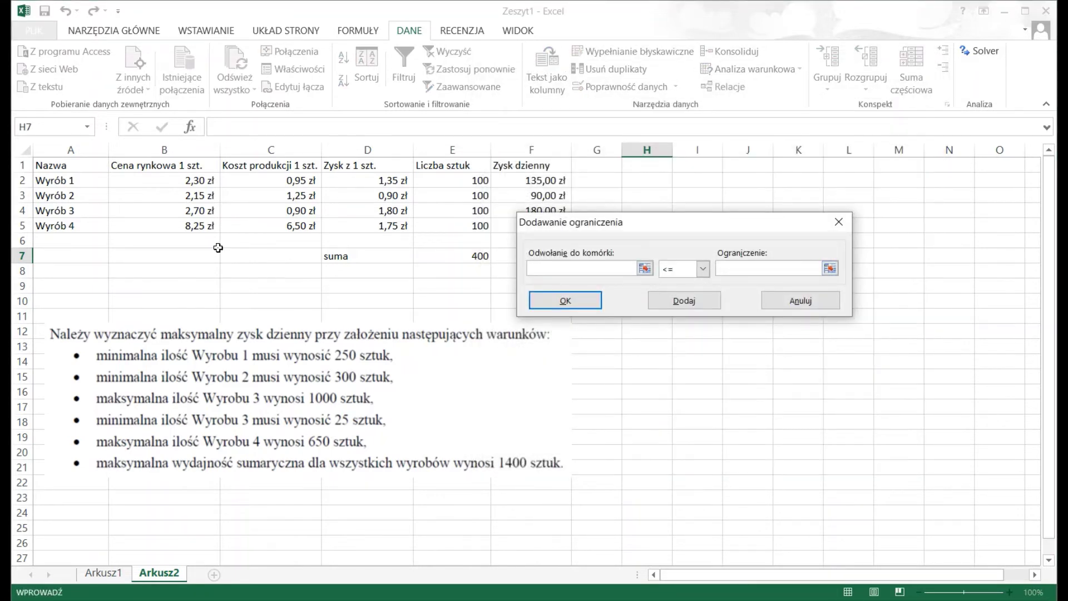
click(452, 212)
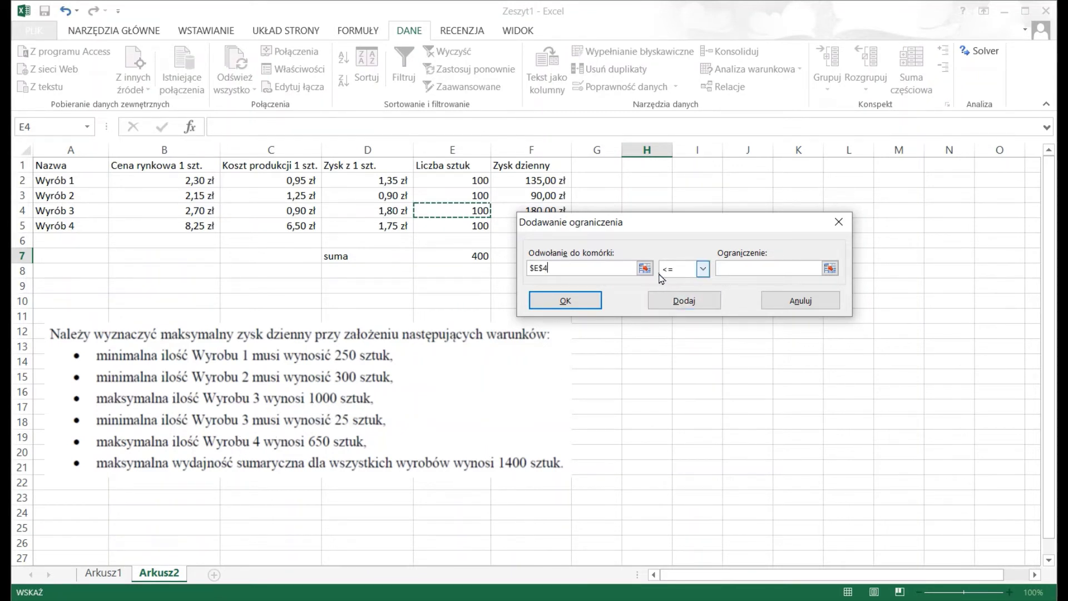
click(758, 269)
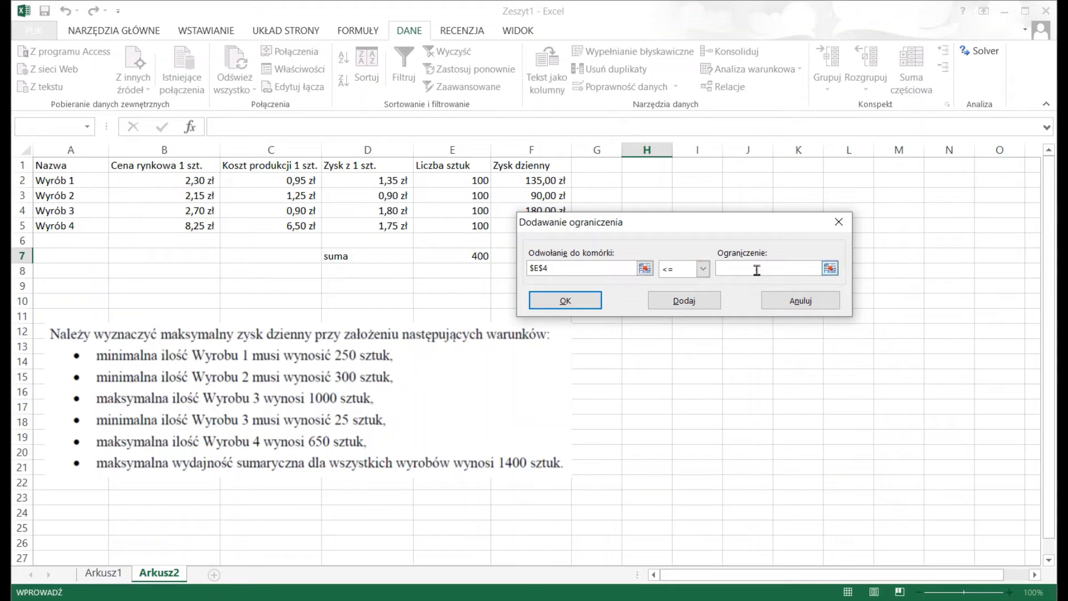
text(1000)
click(592, 304)
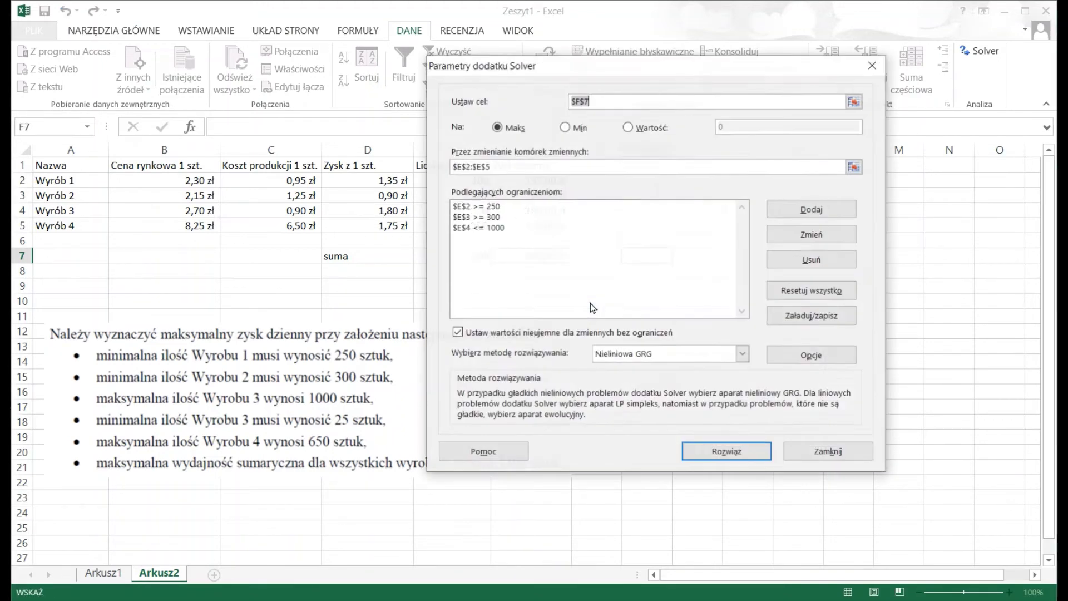
Add the Solver constraint $E$4 >= 25.
click(797, 207)
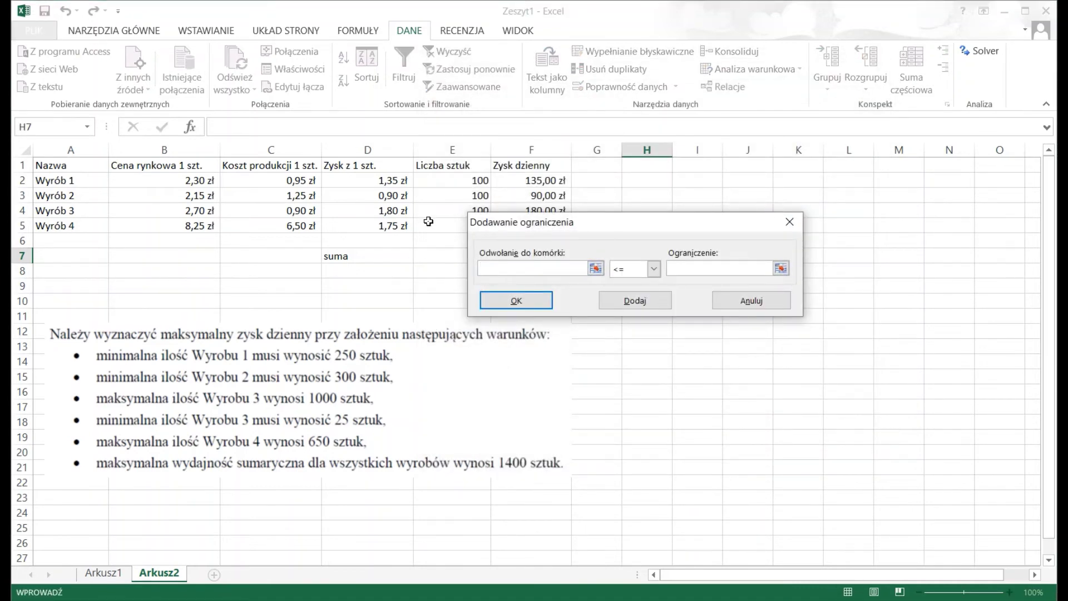
drag(528, 224, 601, 224)
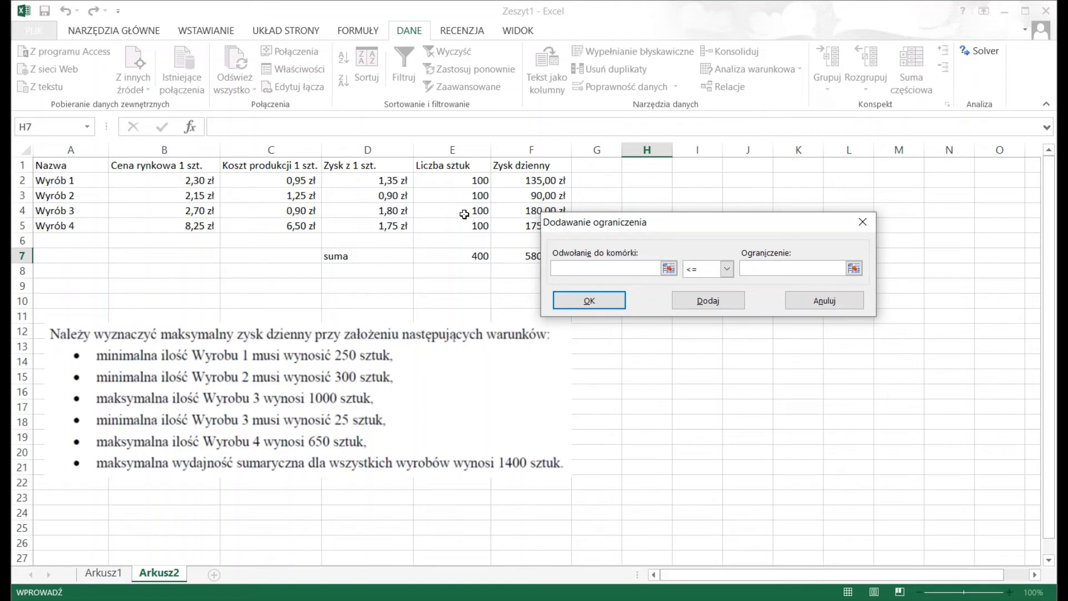
click(467, 212)
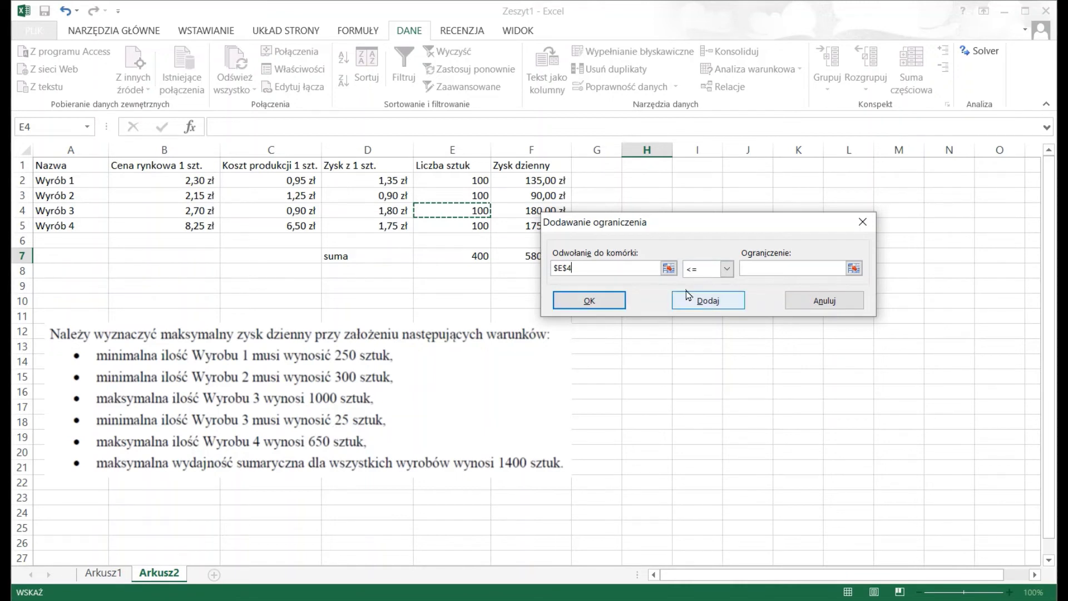
click(727, 269)
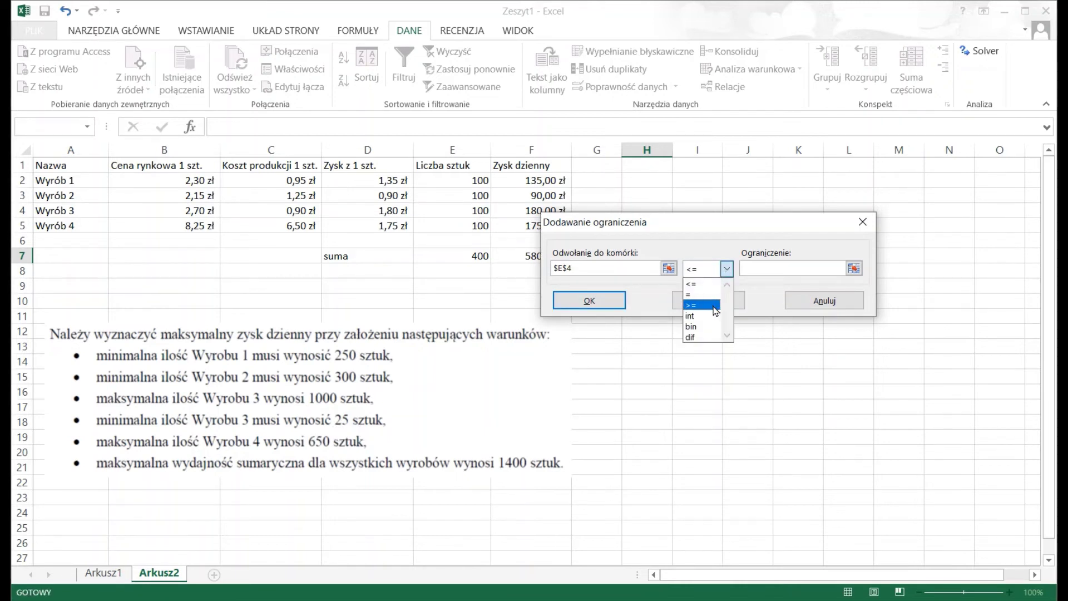
click(718, 306)
click(748, 264)
text(25)
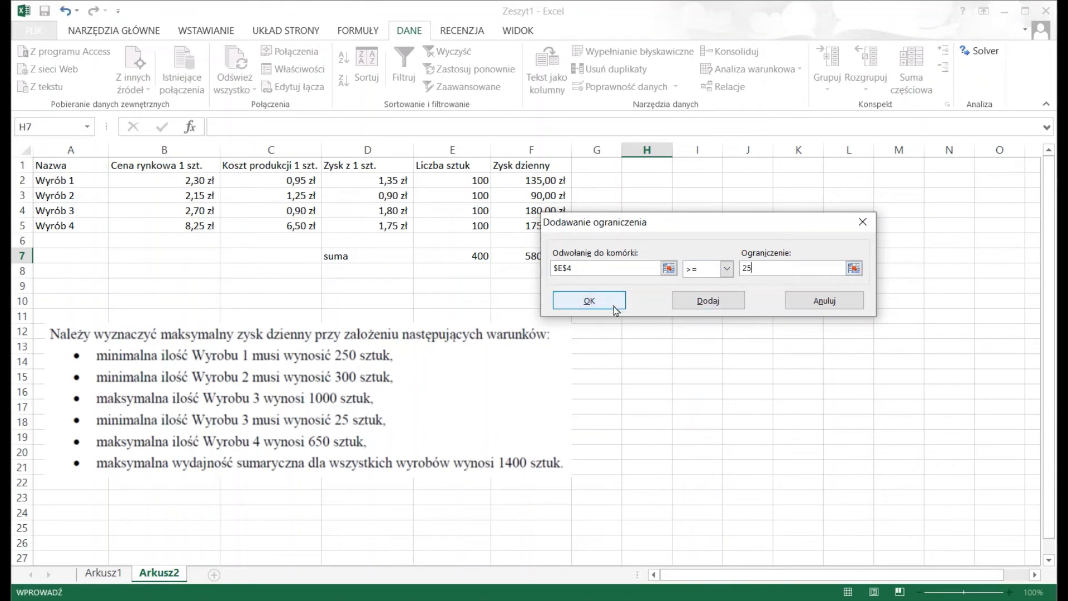
click(612, 305)
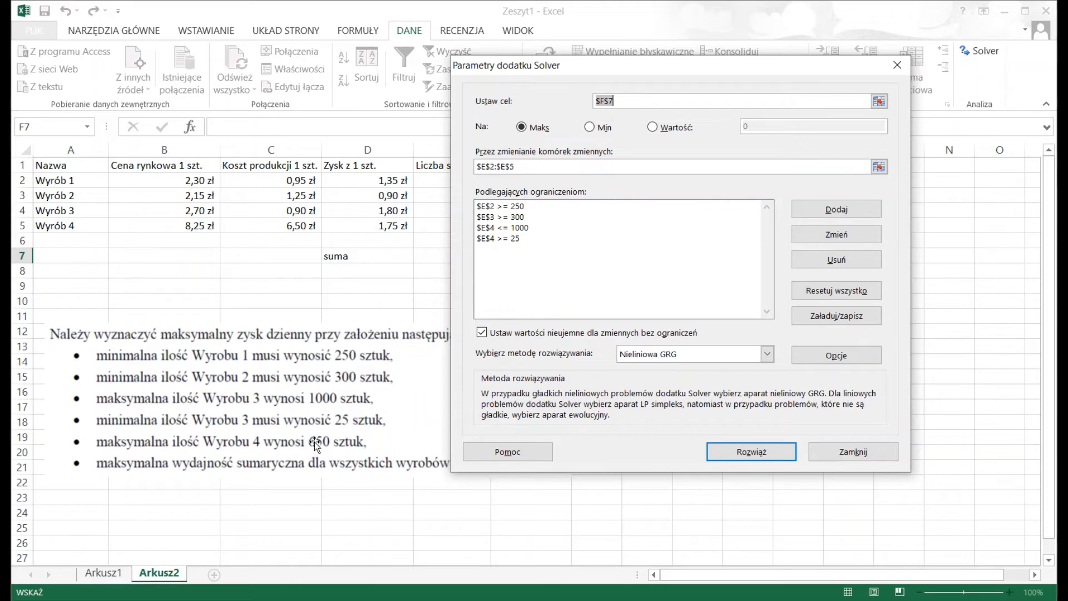
Add the Solver constraint $E$5 <= 650.
click(833, 212)
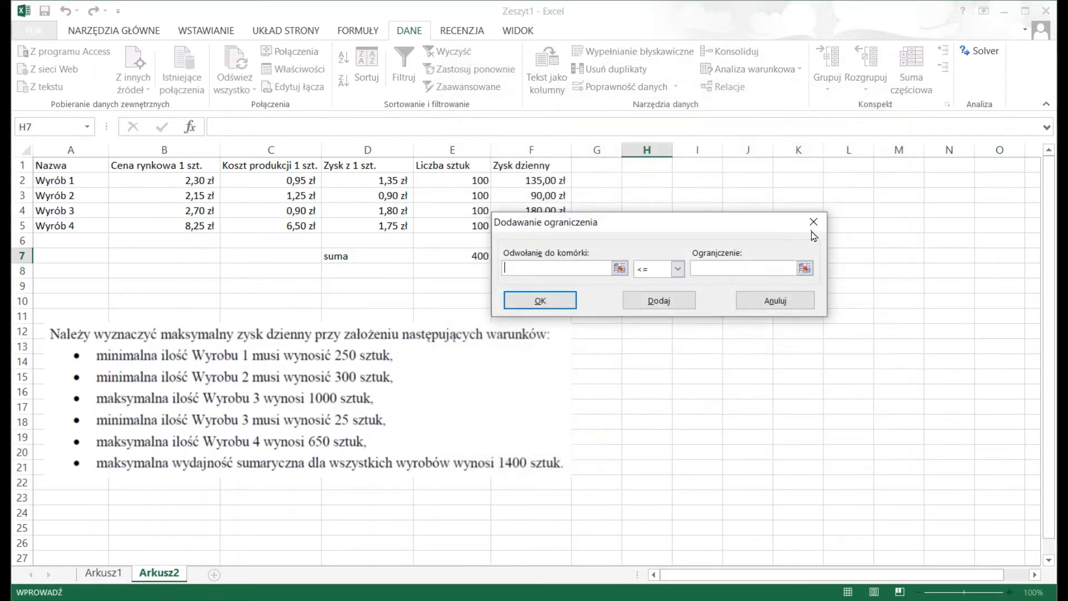
click(450, 227)
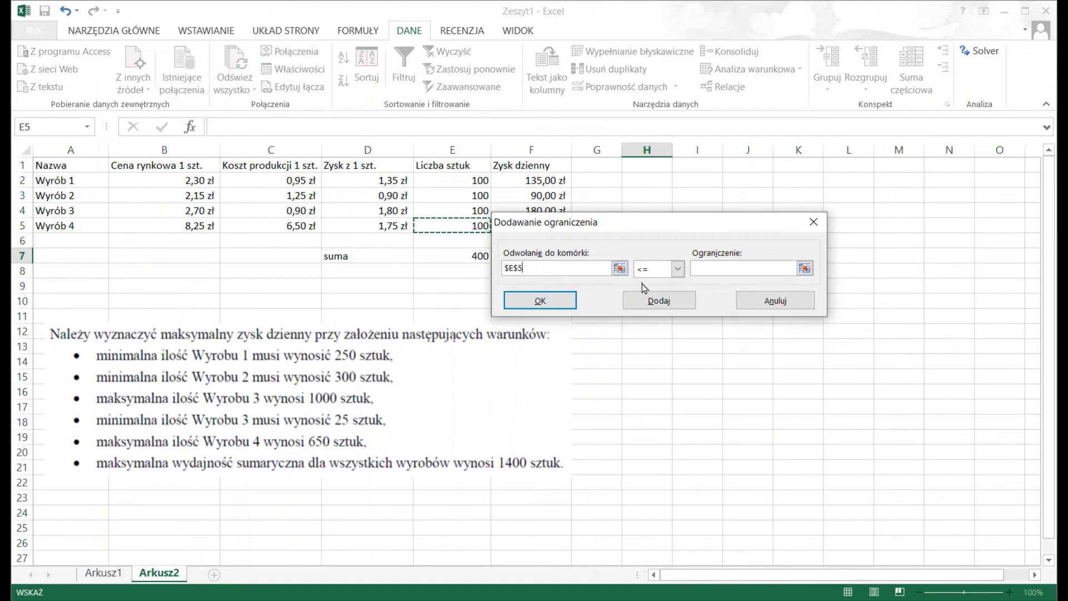
click(720, 267)
text(65)
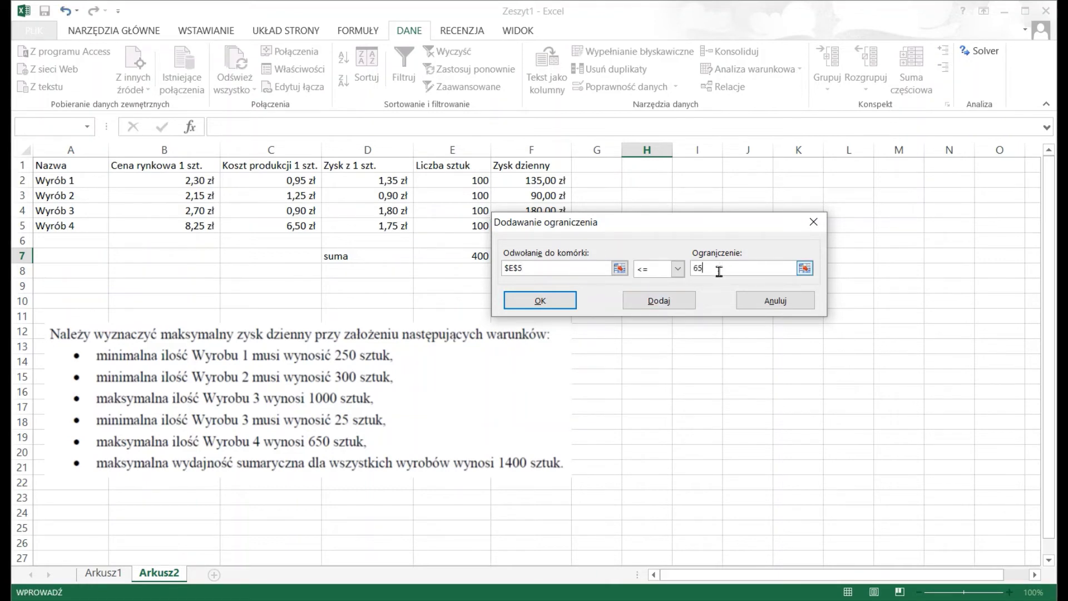
text(0)
click(540, 301)
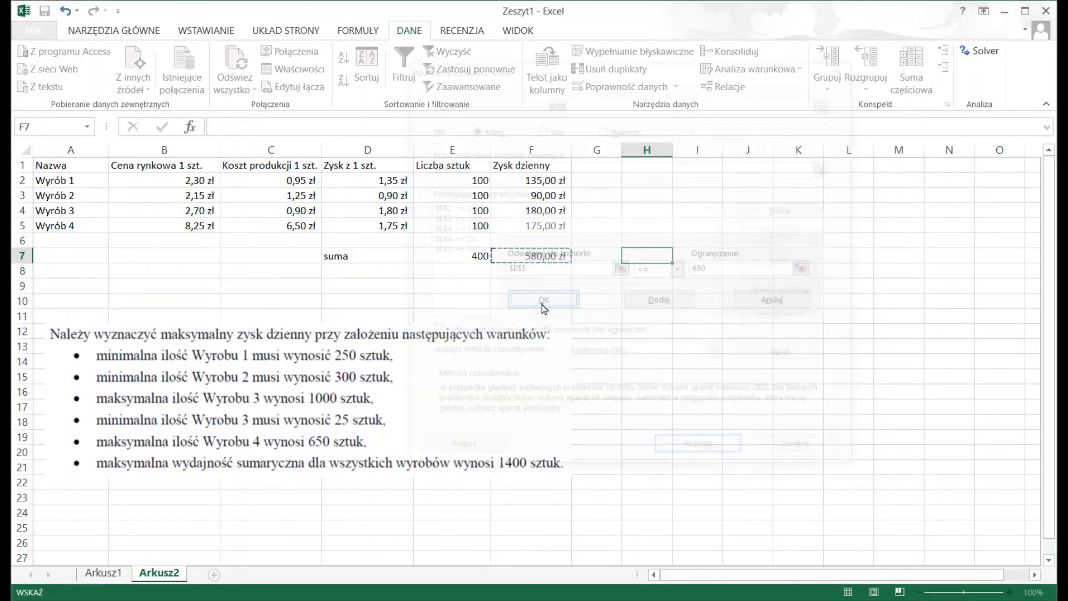
drag(600, 78, 656, 78)
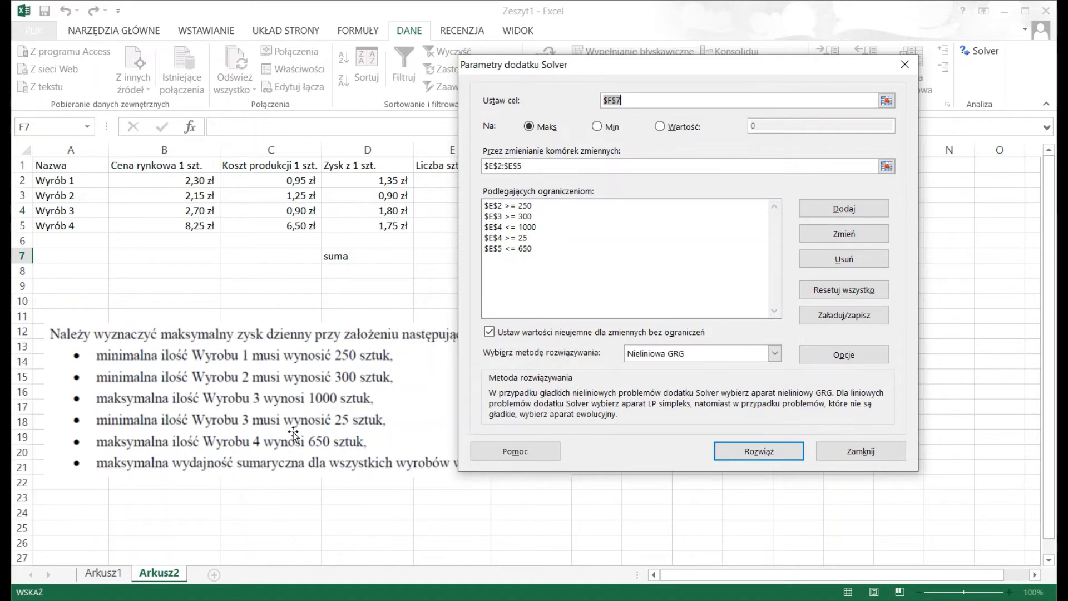
Add the Solver constraint $E$5 >= 0.
click(855, 208)
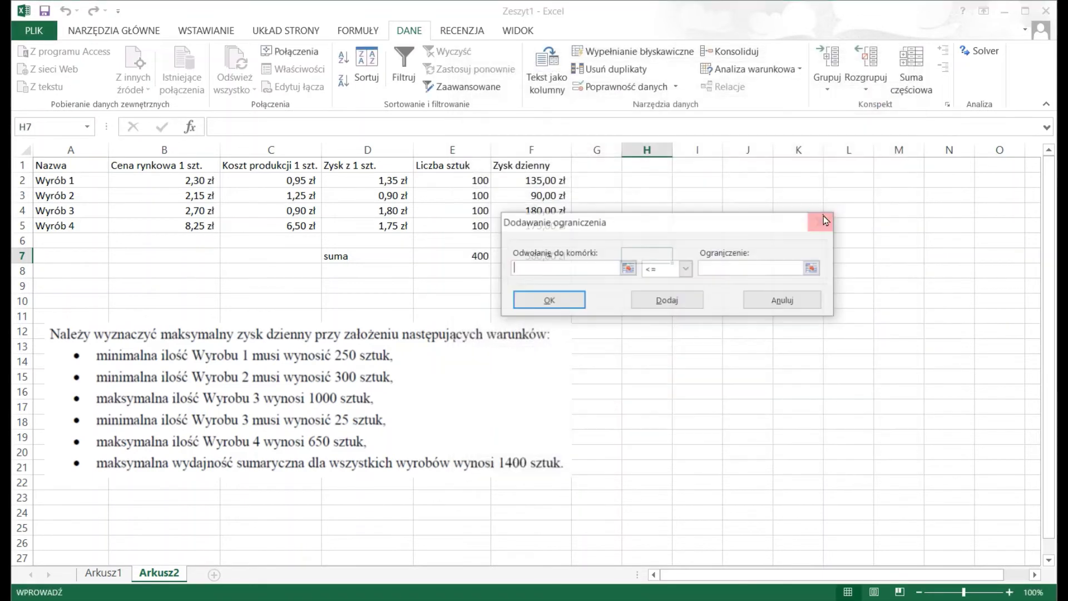
click(449, 227)
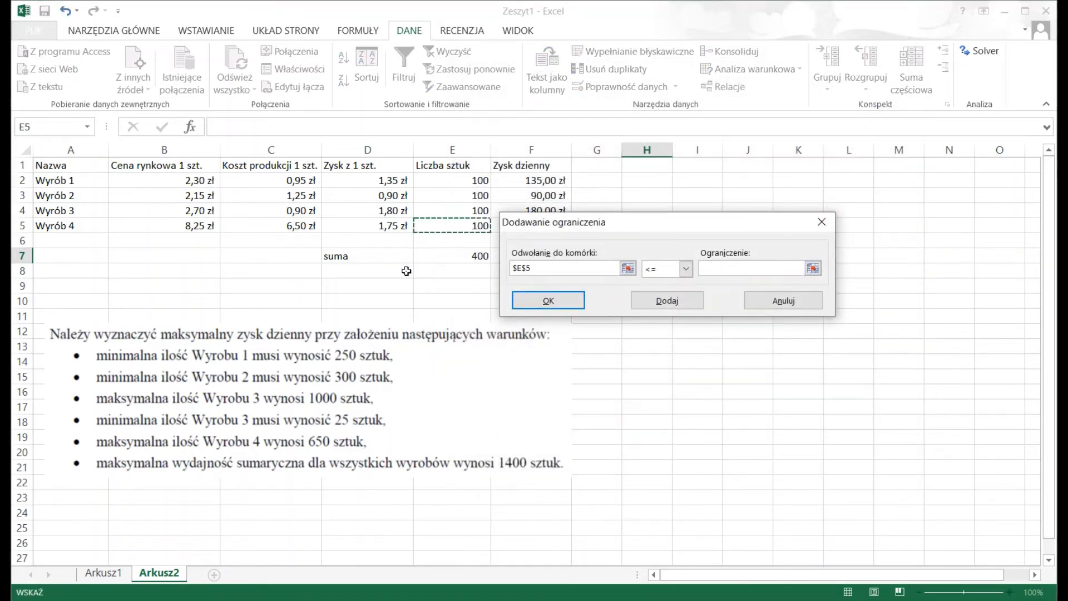
click(685, 269)
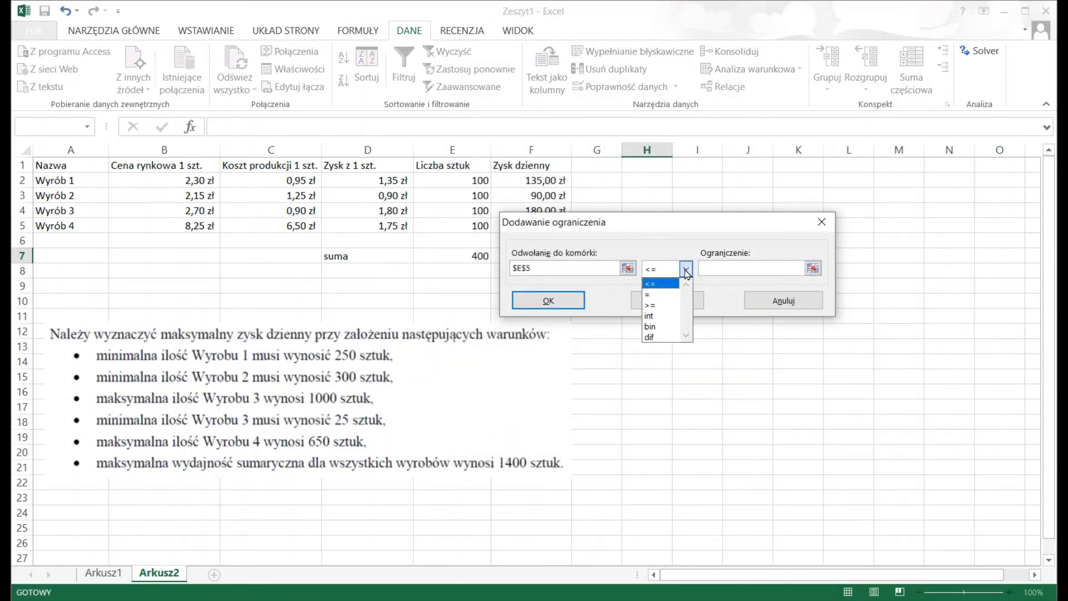
click(668, 305)
click(718, 268)
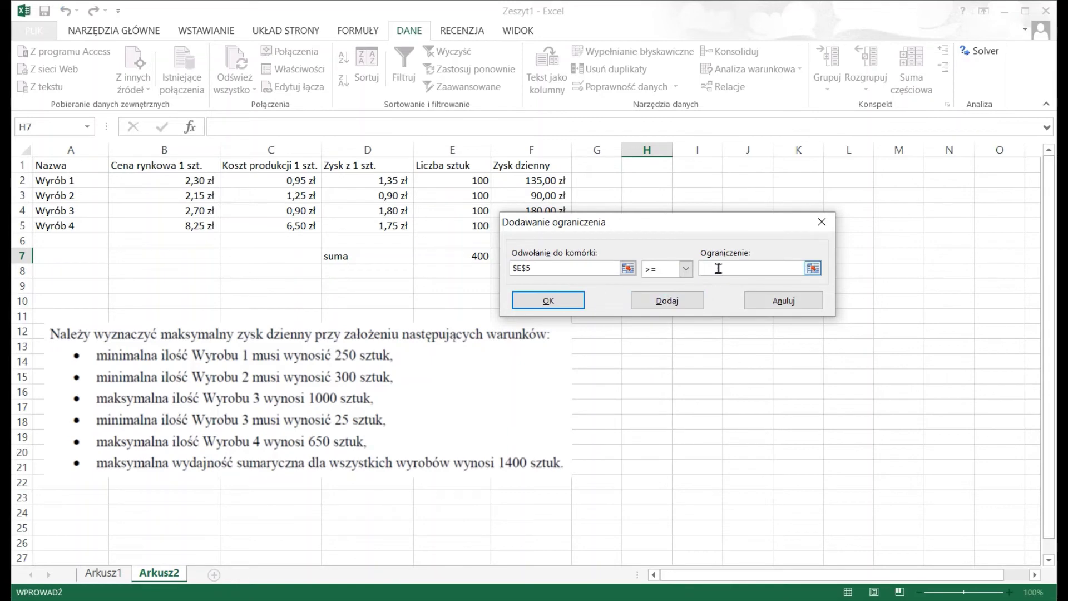
text(0)
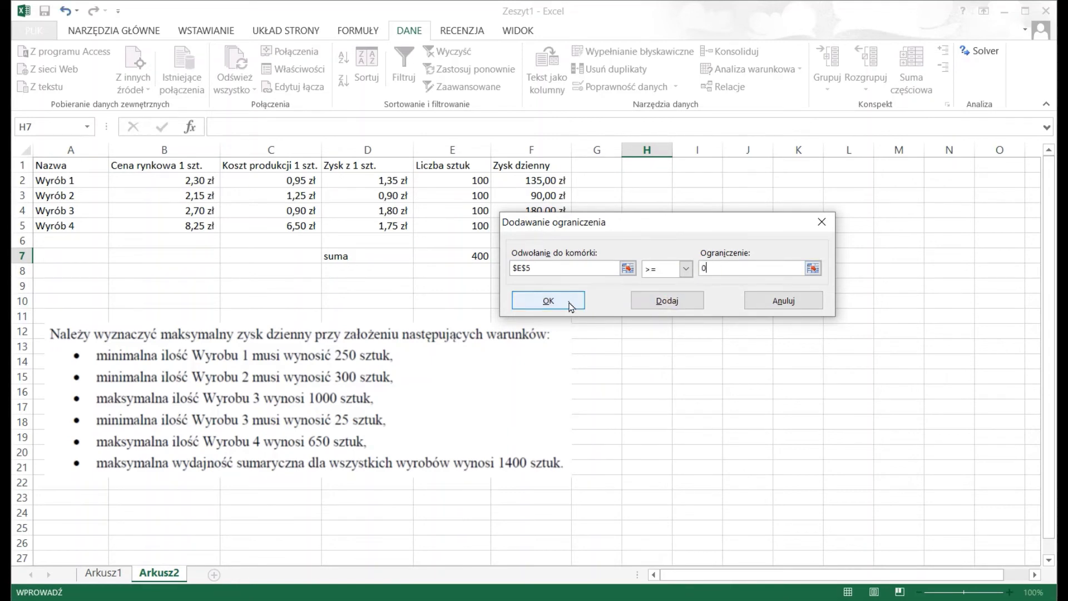
click(549, 300)
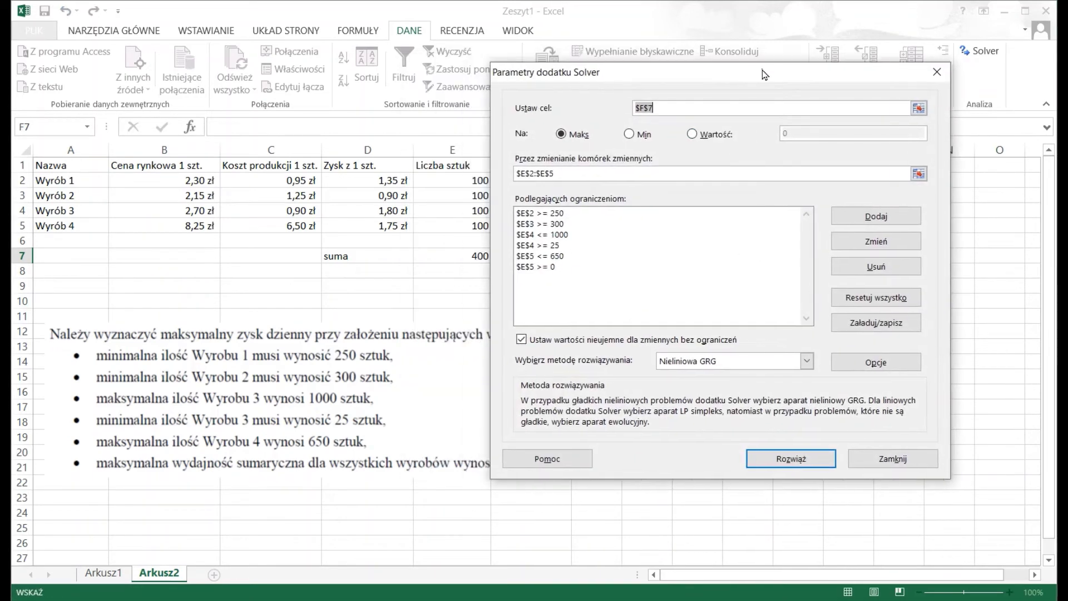
mouse_move(716, 78)
mouse_down()
mouse_move(761, 89)
mouse_move(797, 79)
mouse_up()
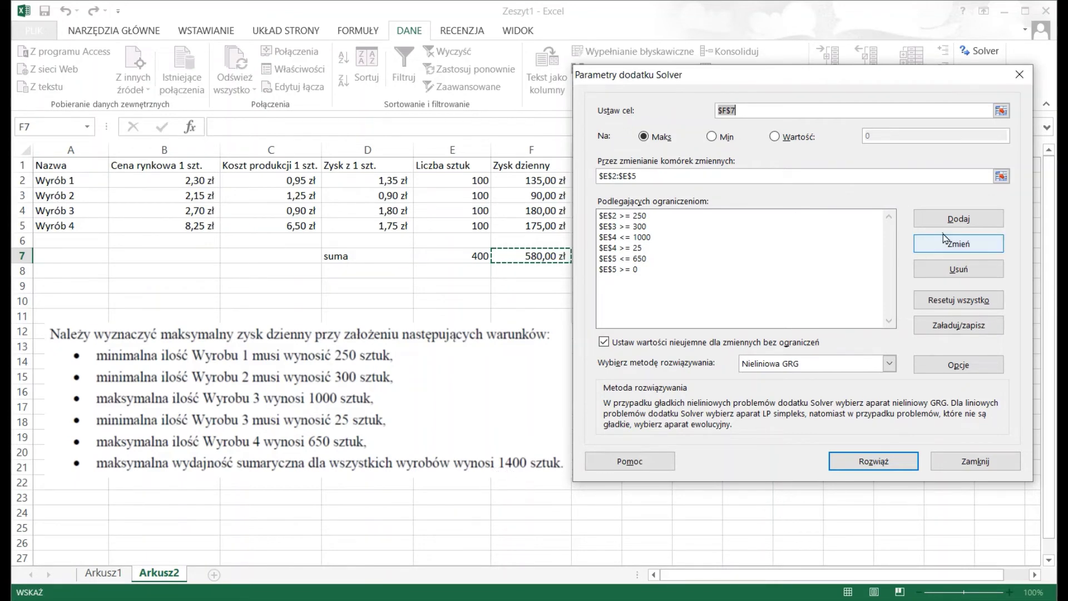
Add the Solver constraint $E$7 <= 1400 to cap the total quantity.
click(958, 218)
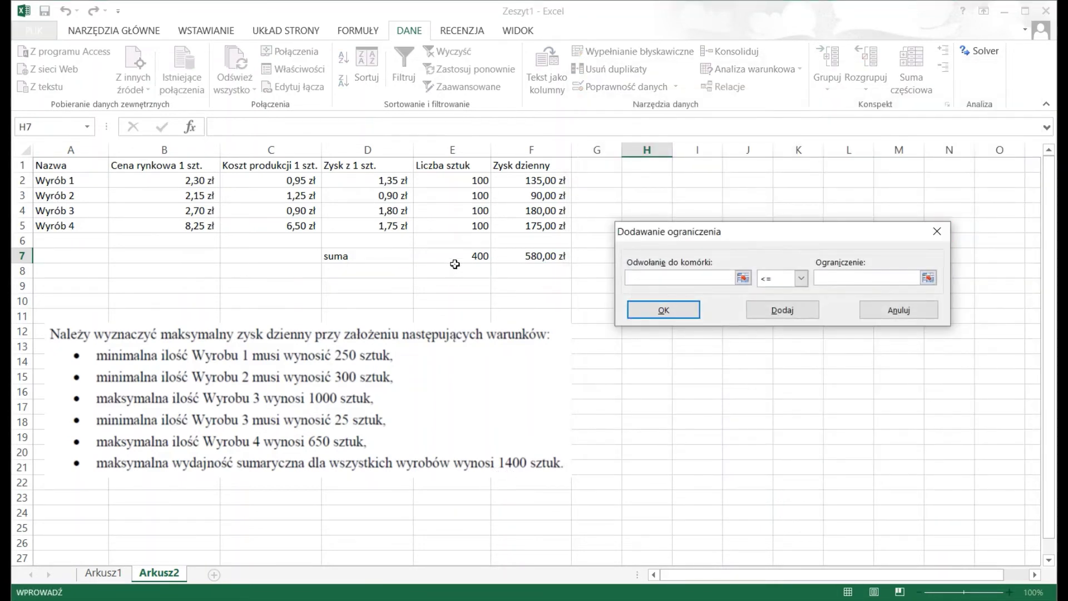
click(444, 262)
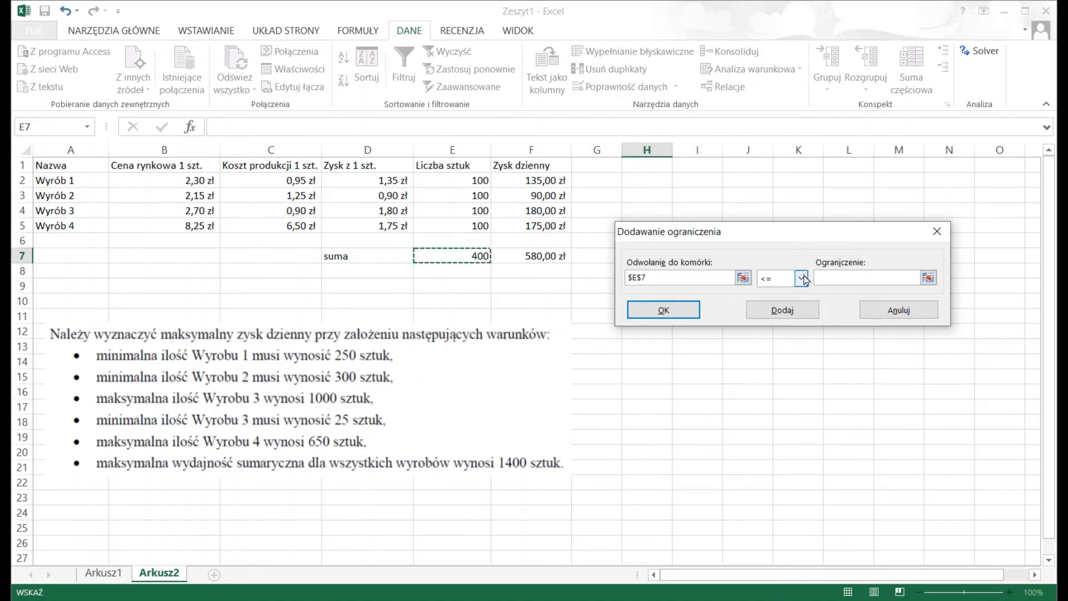
click(843, 278)
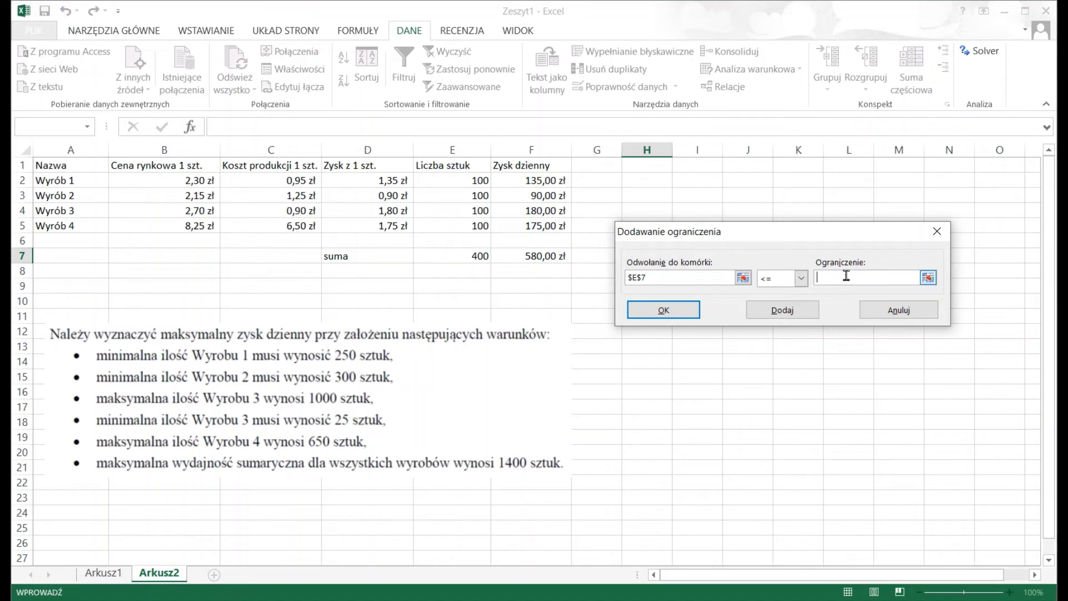
text(1400)
click(682, 317)
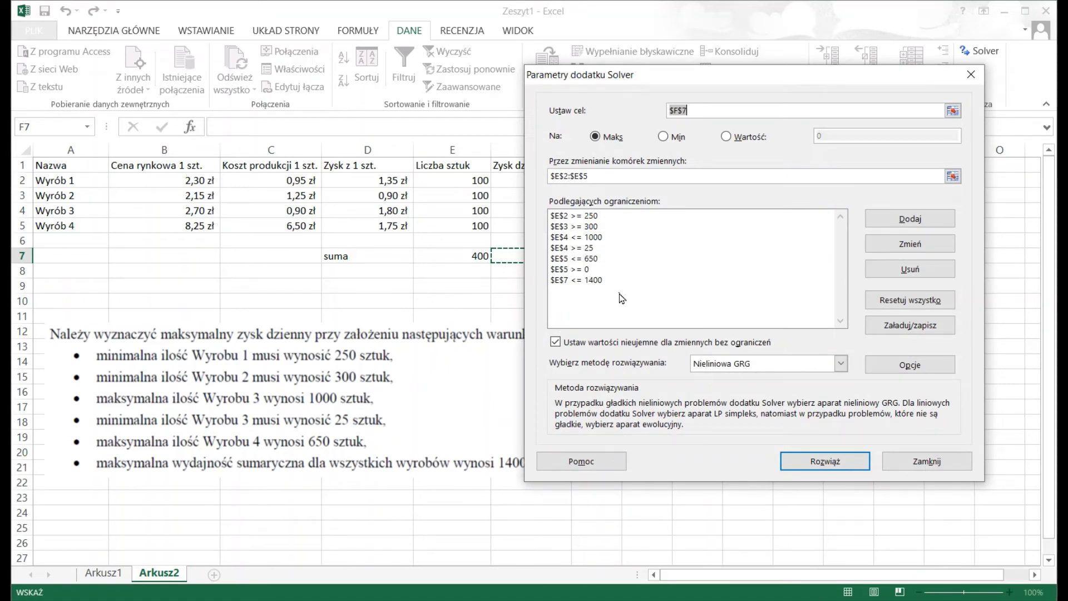
Move the Solver dialog aside to reveal F7 and begin a new constraint.
drag(641, 73, 724, 69)
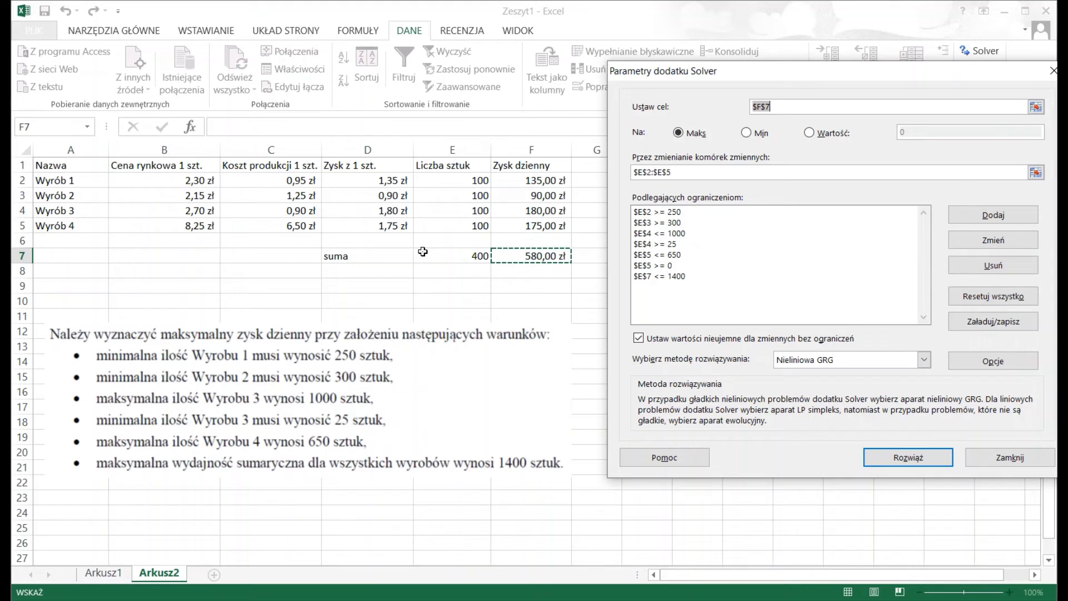
drag(769, 72, 758, 45)
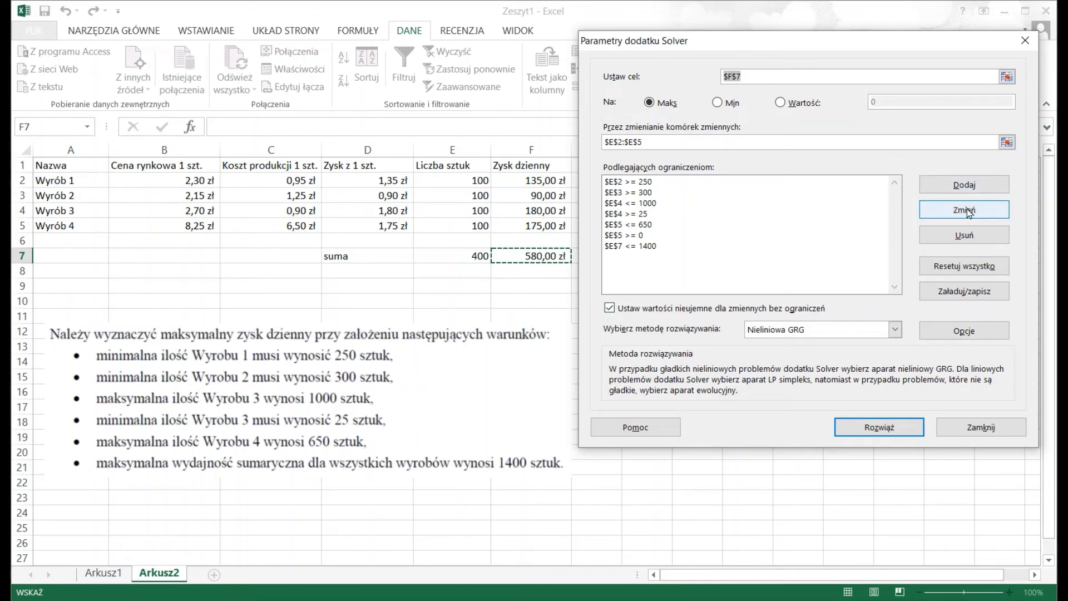
click(968, 187)
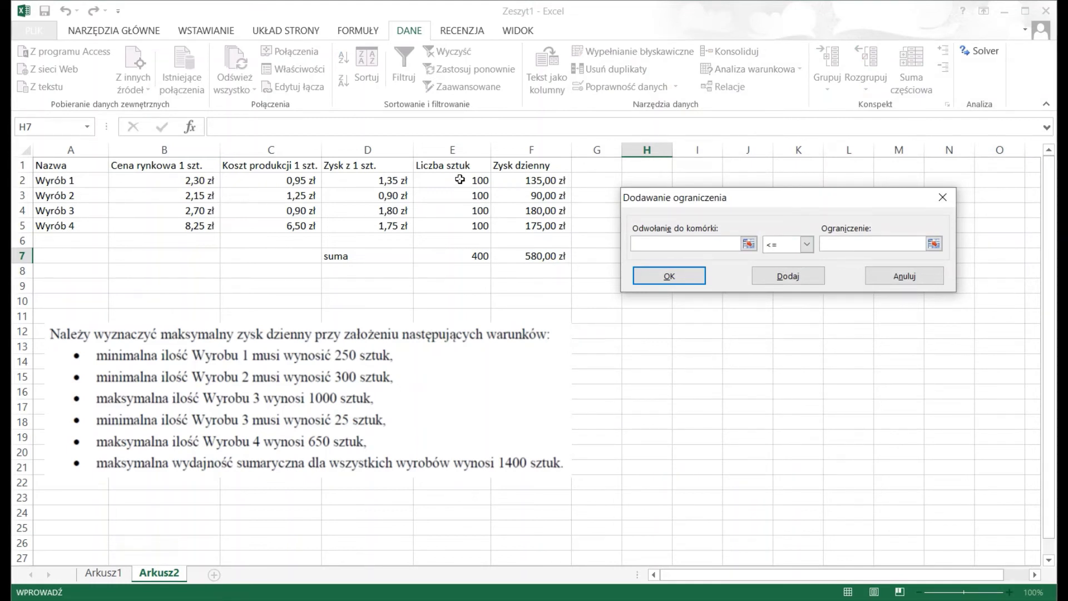
Add integer constraints requiring E2 and E3 to be whole numbers.
click(460, 179)
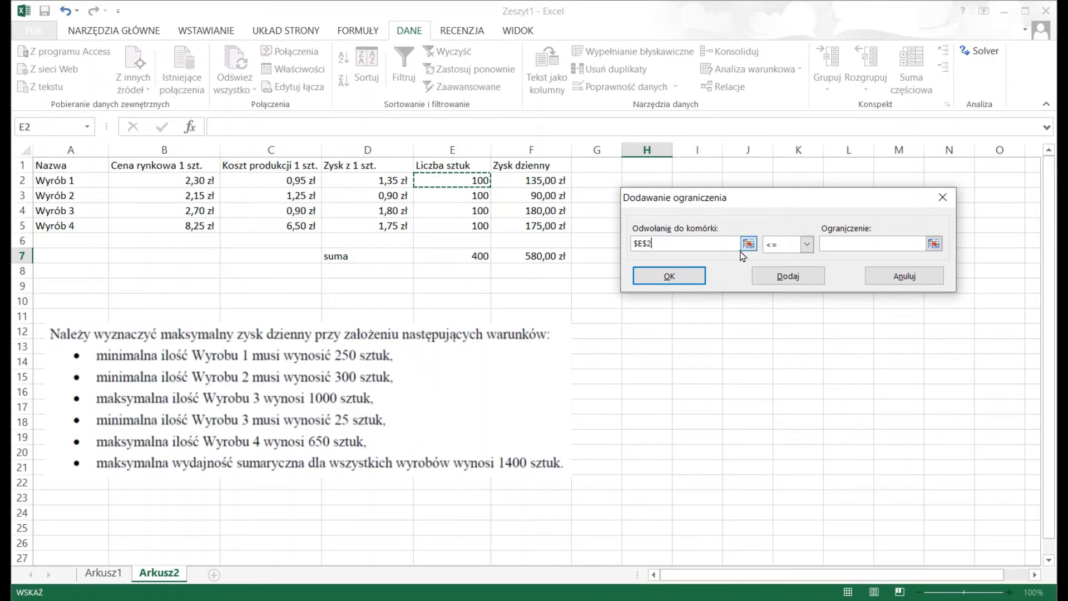
click(807, 245)
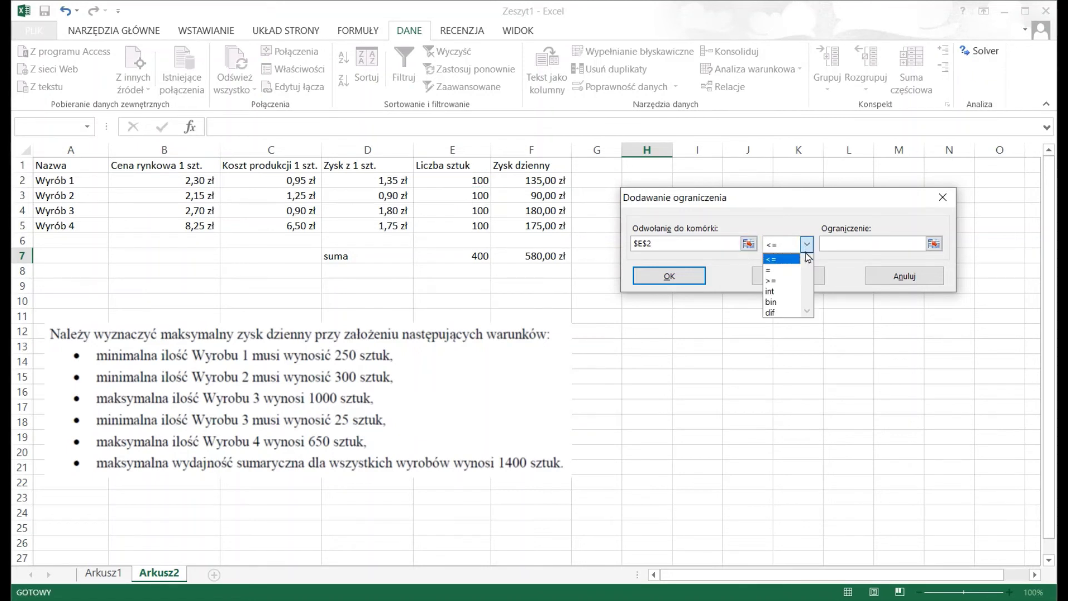
click(787, 295)
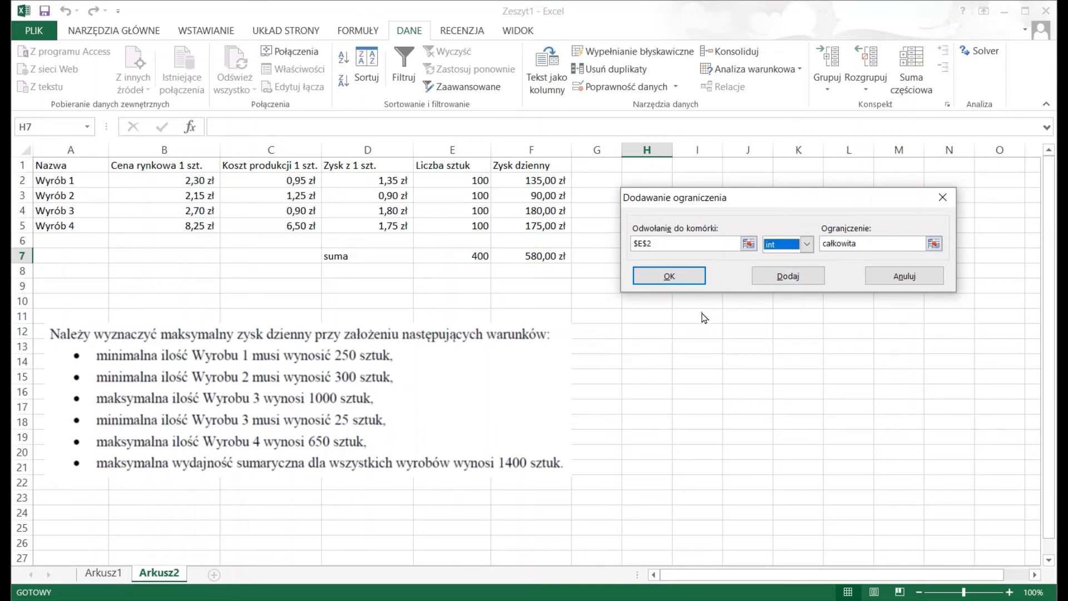
click(786, 276)
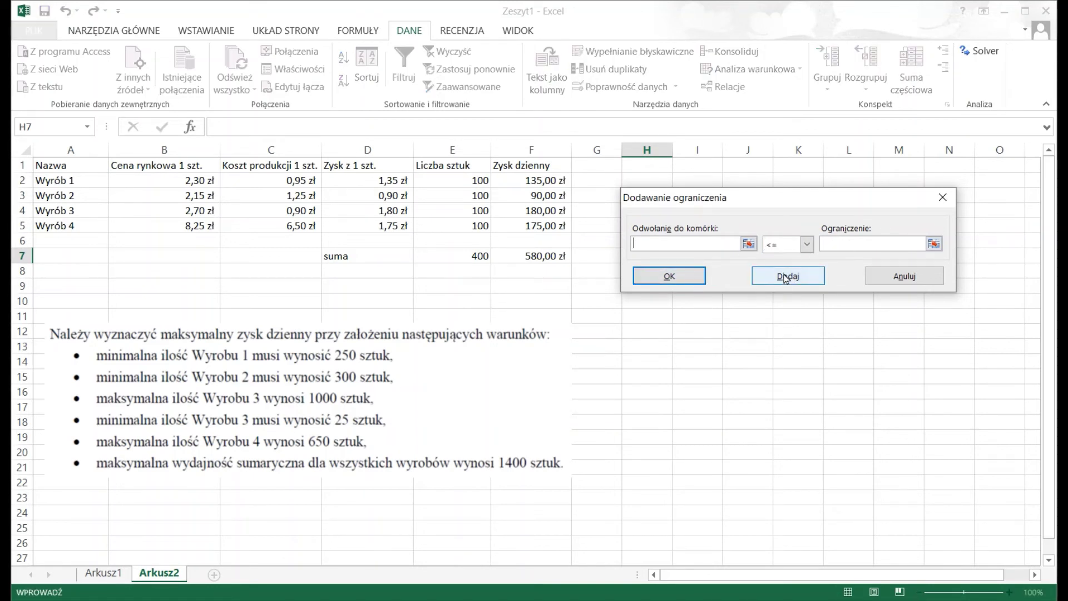
click(478, 201)
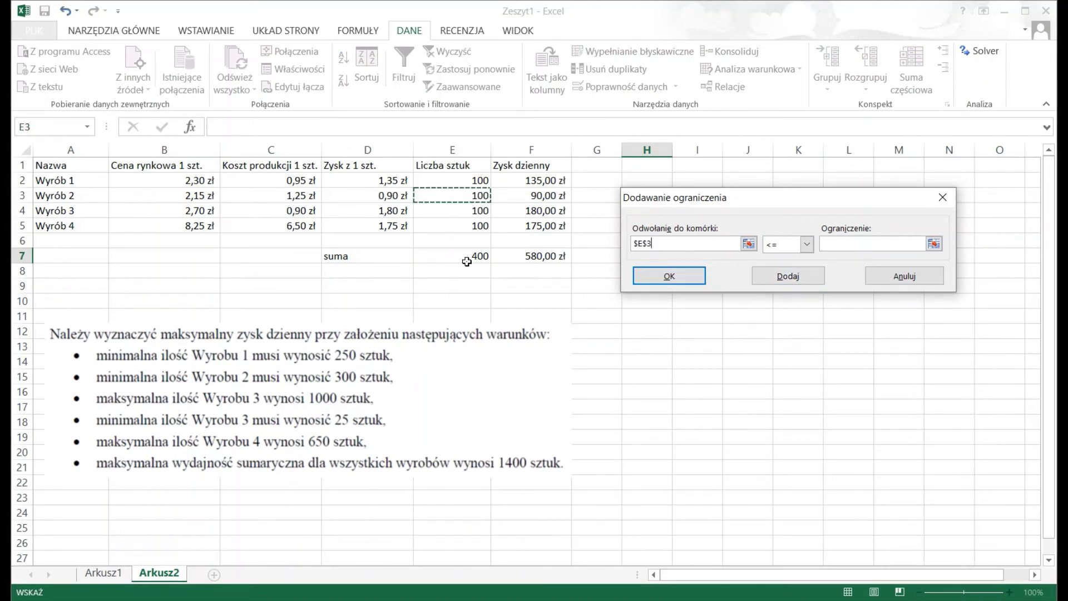
click(807, 245)
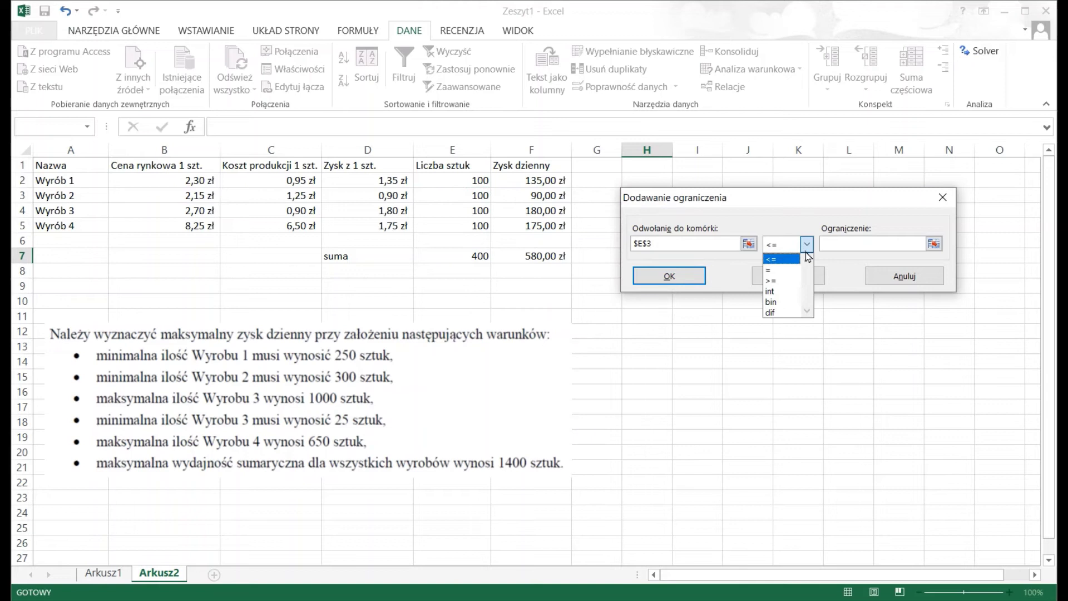
click(792, 292)
click(786, 276)
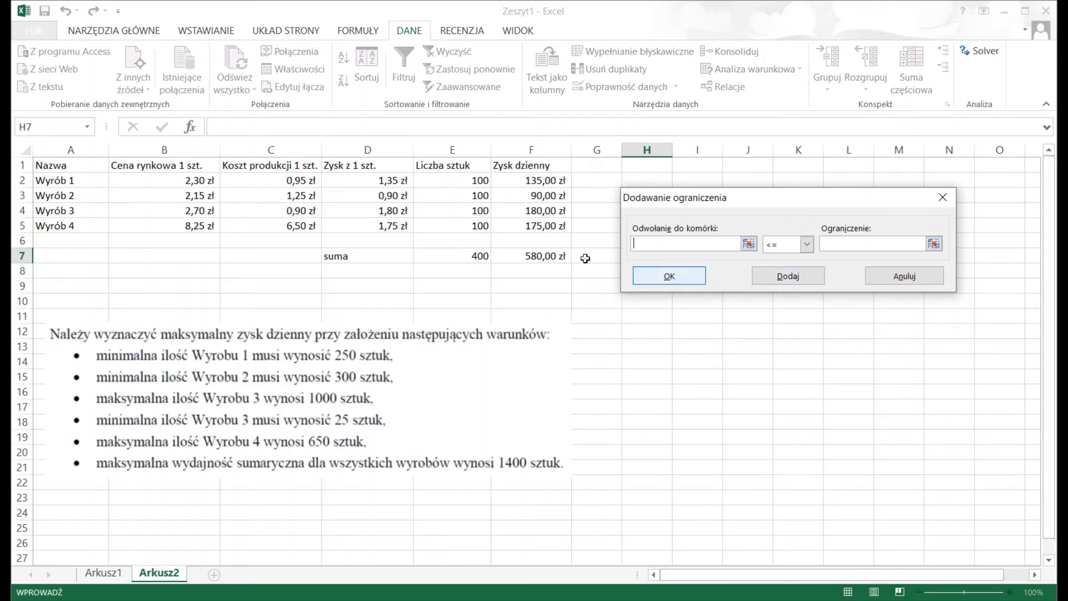
Add integer constraints for E4 and E5 and return to Solver Parameters.
click(471, 213)
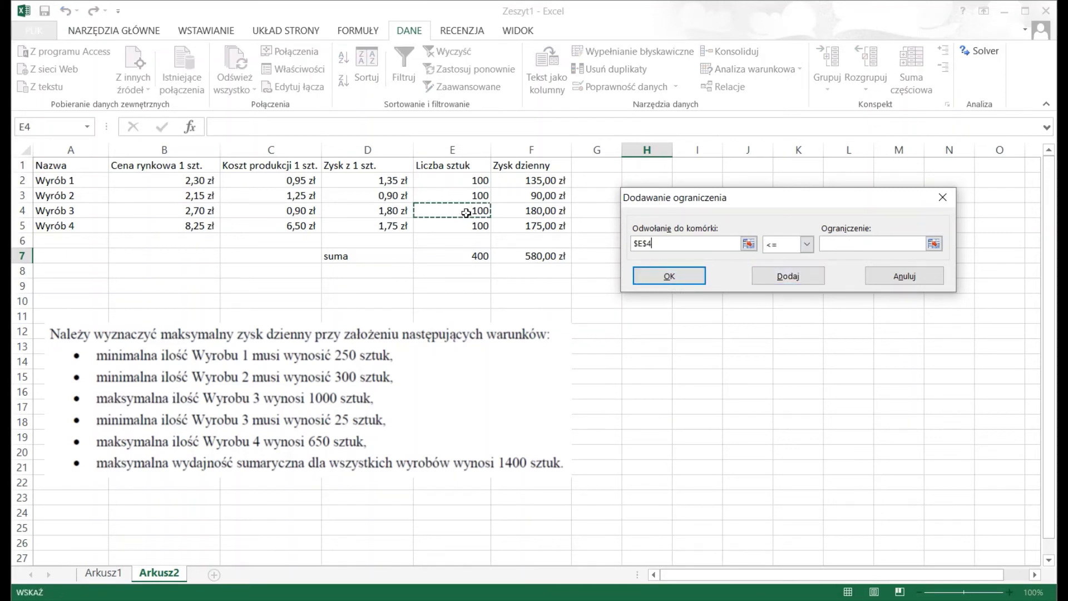
click(807, 244)
click(790, 291)
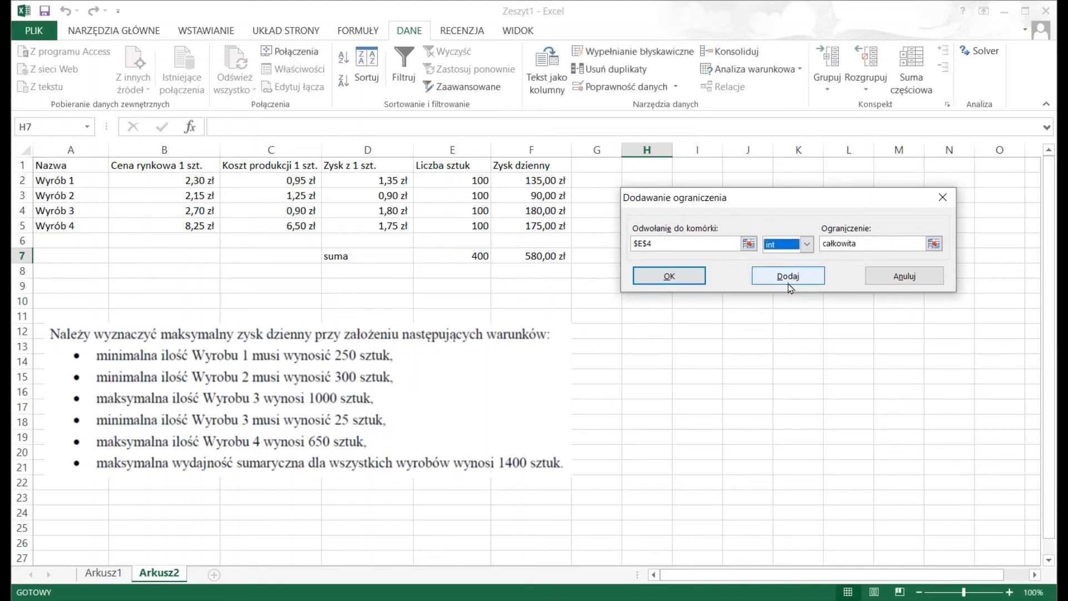
click(777, 277)
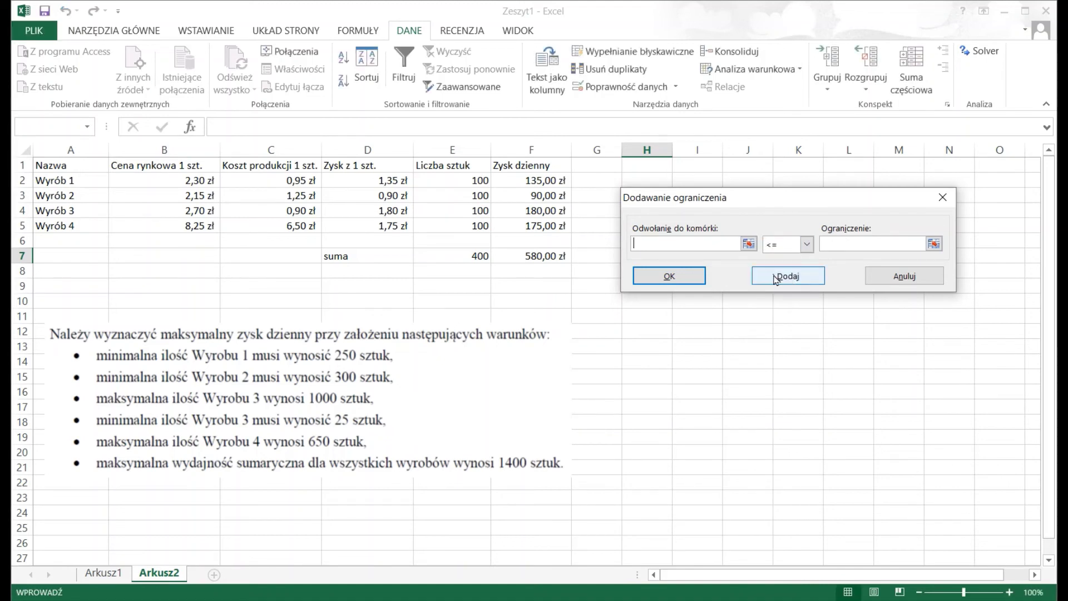
click(482, 228)
click(807, 245)
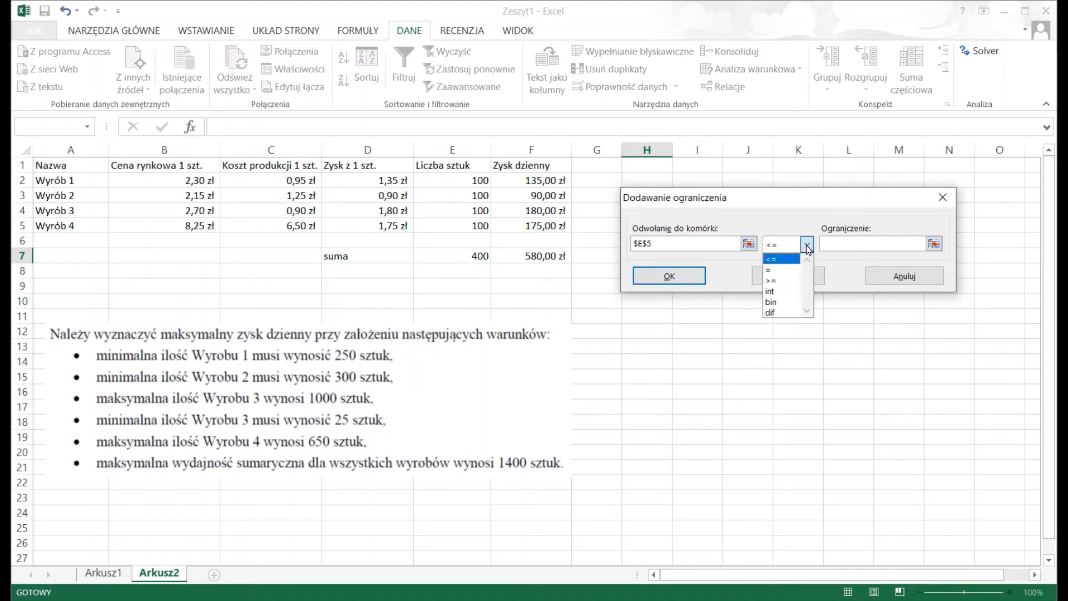
click(790, 292)
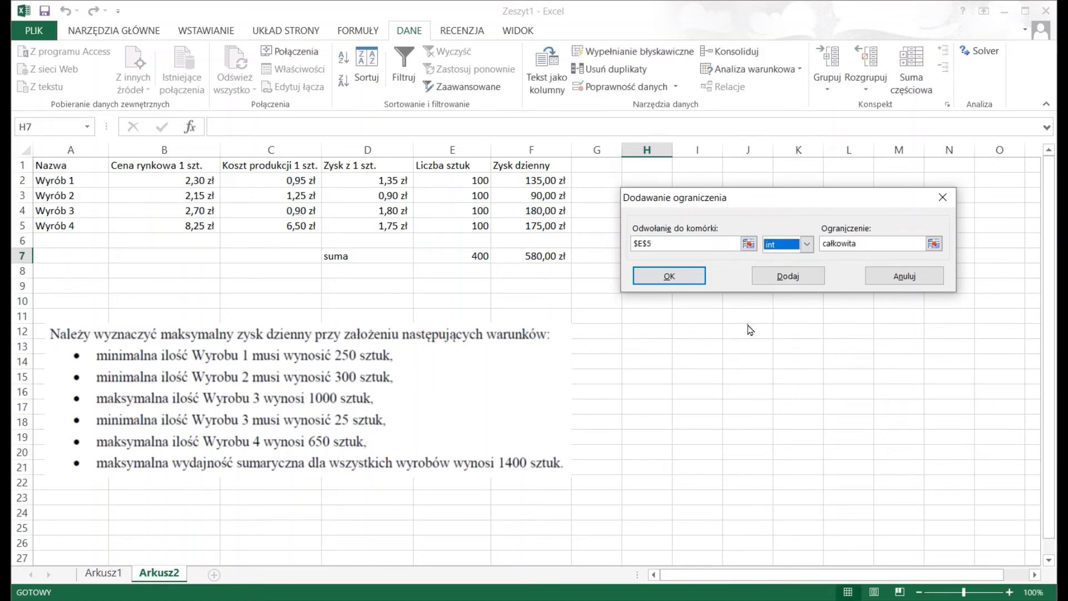
click(669, 276)
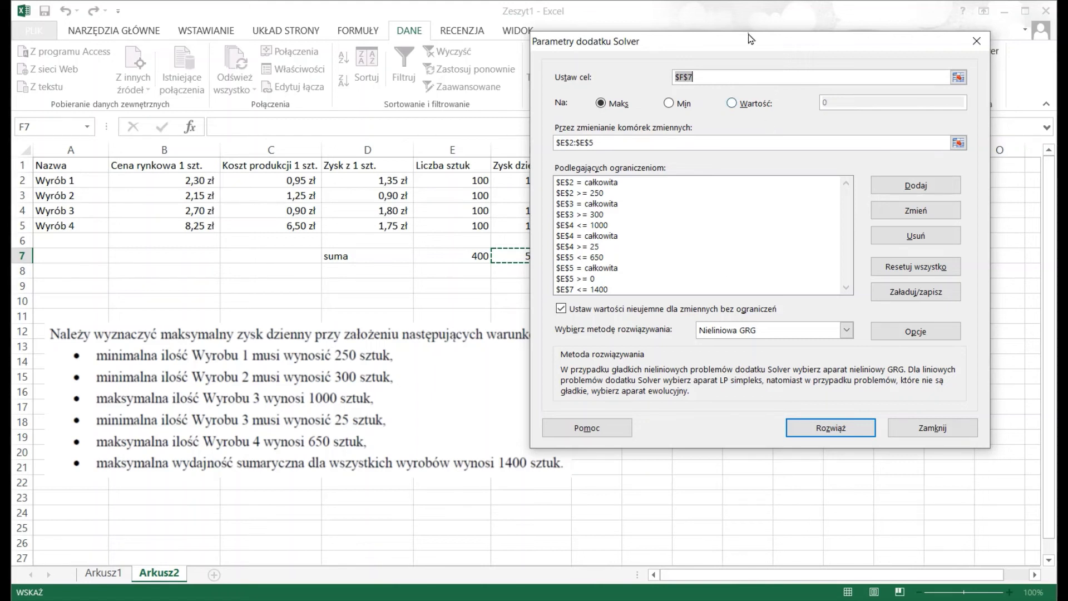
Run Solver and keep its solution of 250, 300, 850 and 0 units, profit 2 137,50 zł.
drag(750, 44, 796, 42)
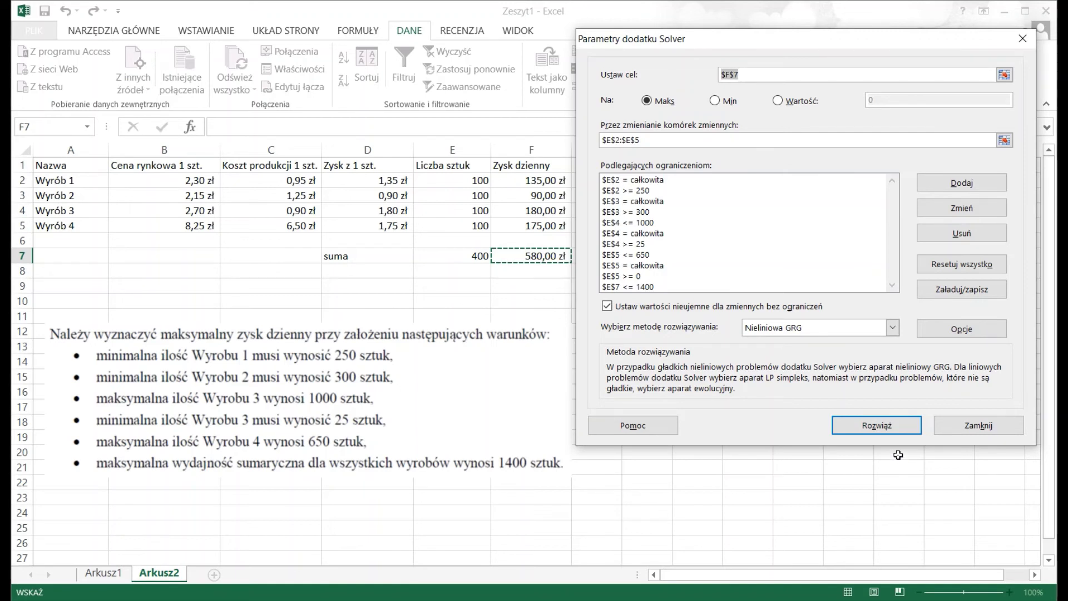
click(888, 427)
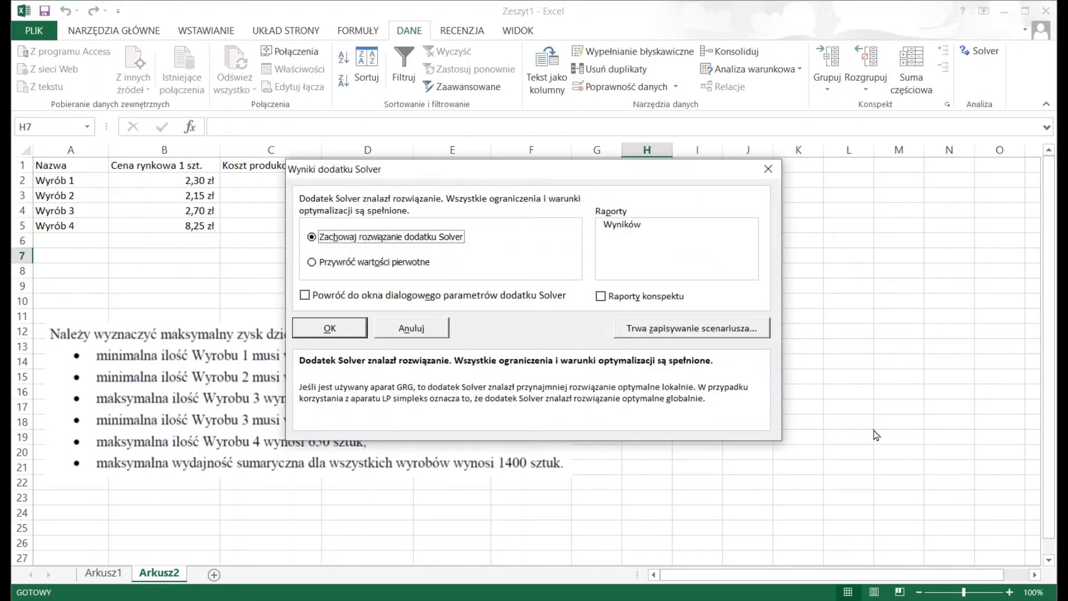
drag(479, 173, 532, 300)
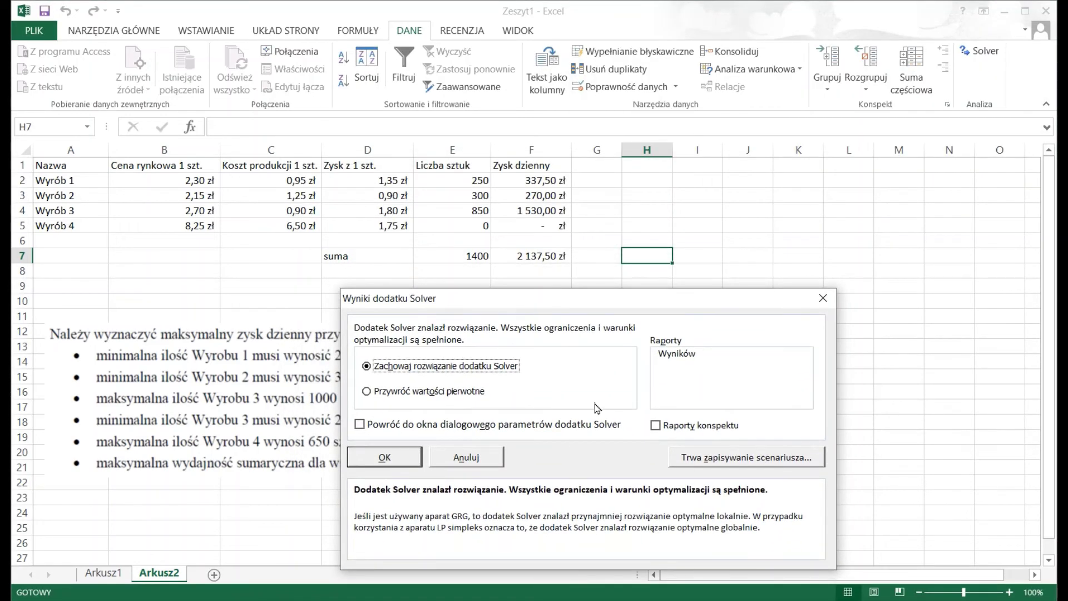
click(385, 458)
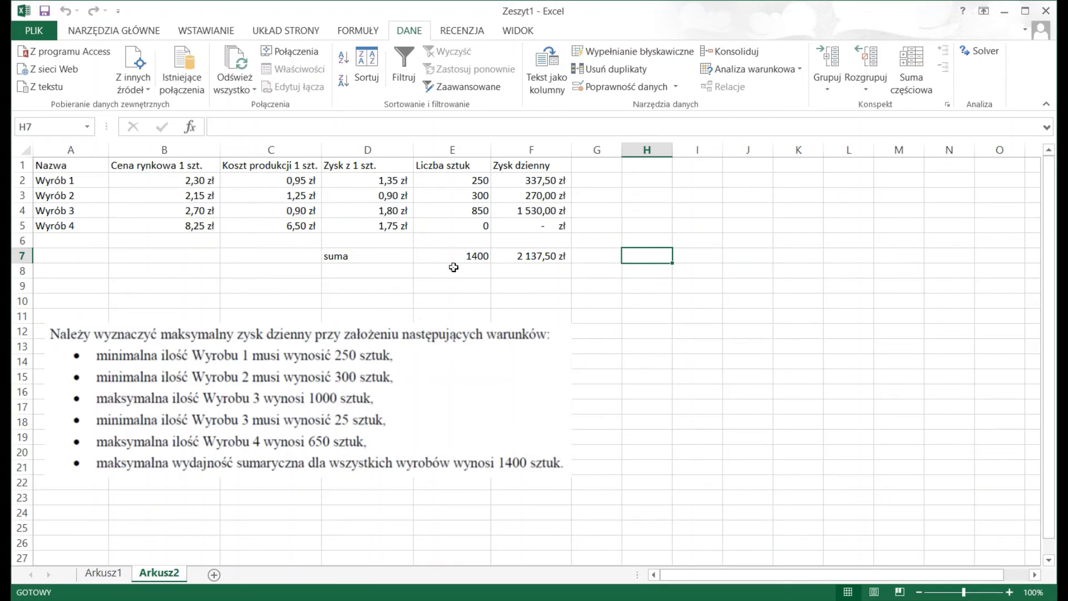
click(530, 261)
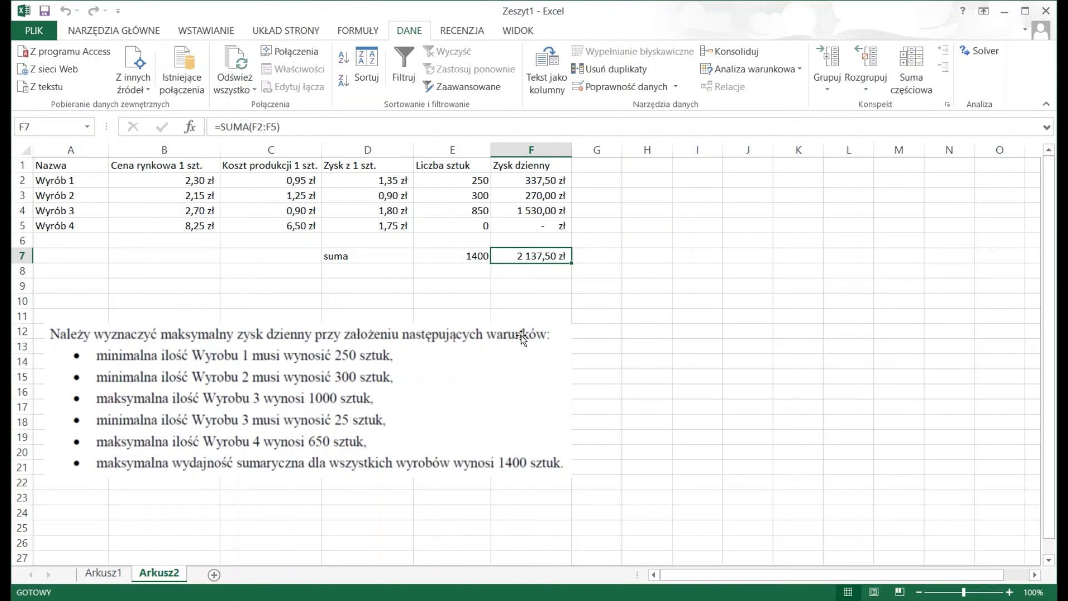
click(443, 256)
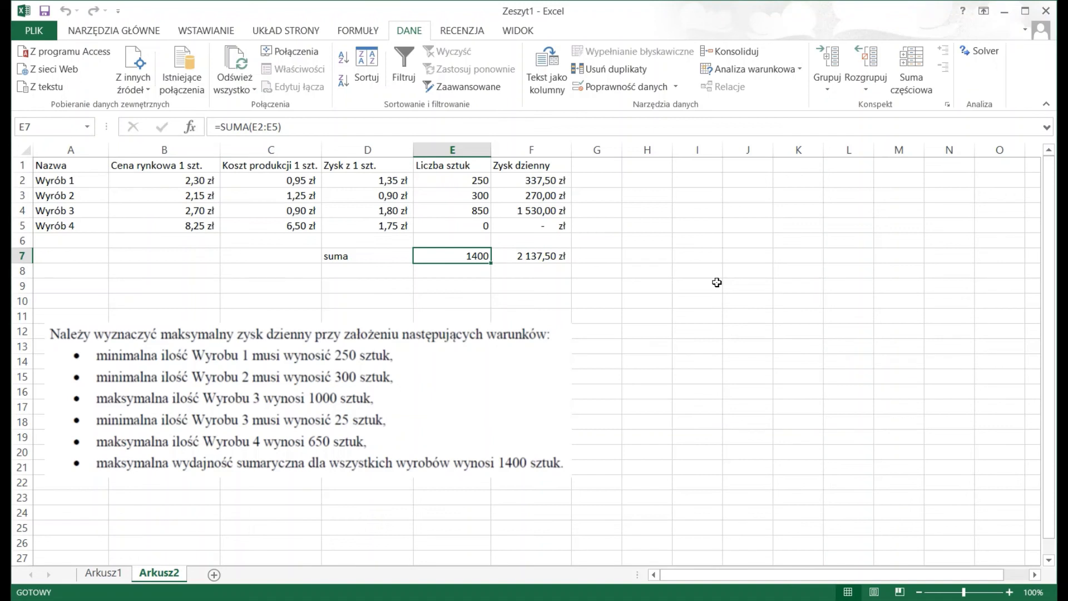
Reset quantities E2:E5 to 250 each, totalling 1000 units and 1 450,00 zł profit.
click(668, 305)
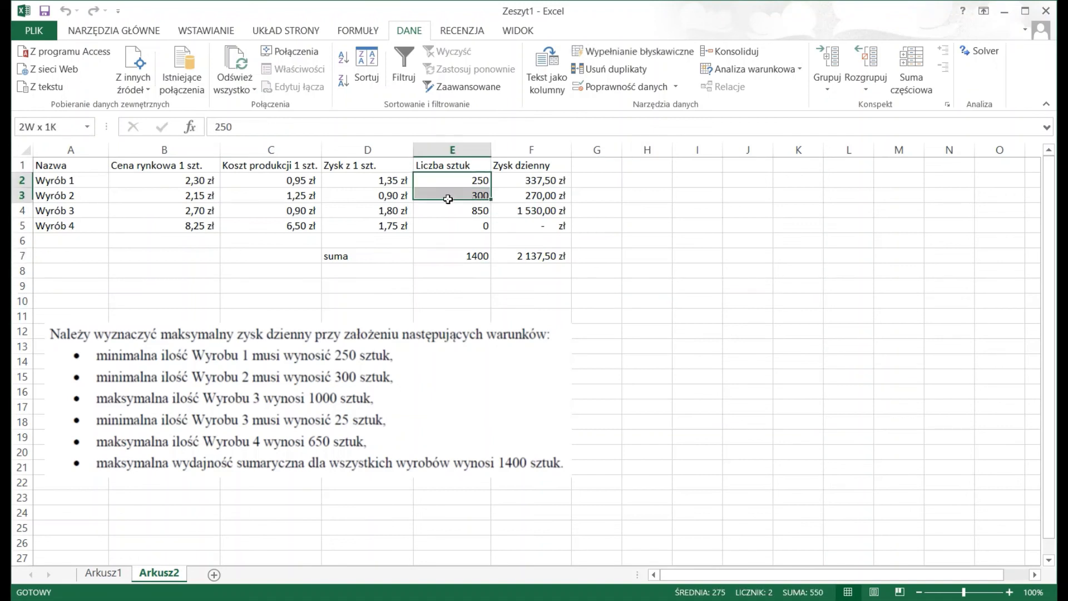
drag(445, 183, 448, 222)
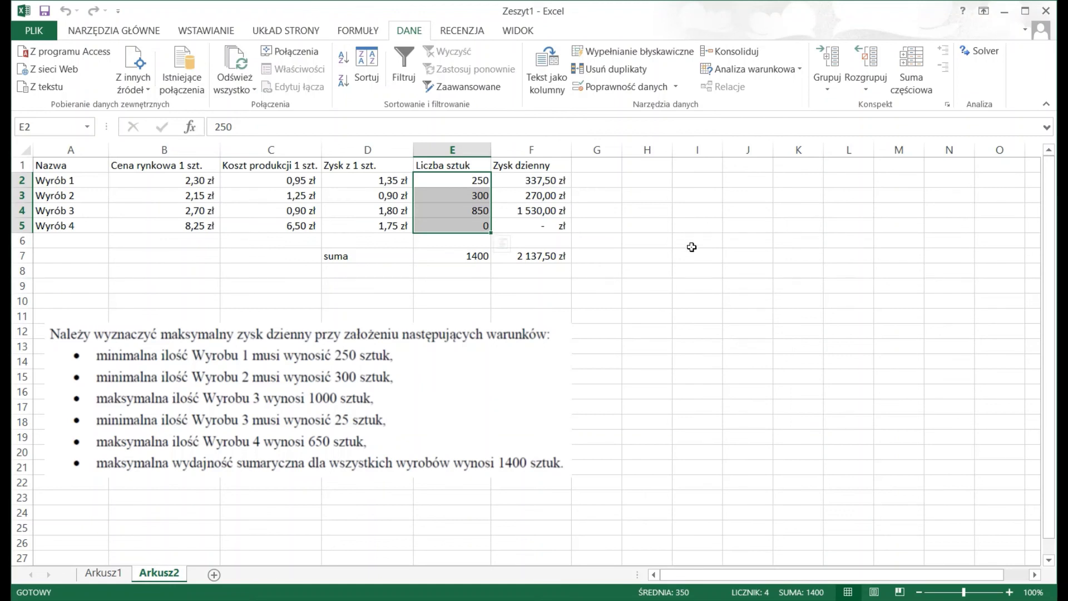
text(2)
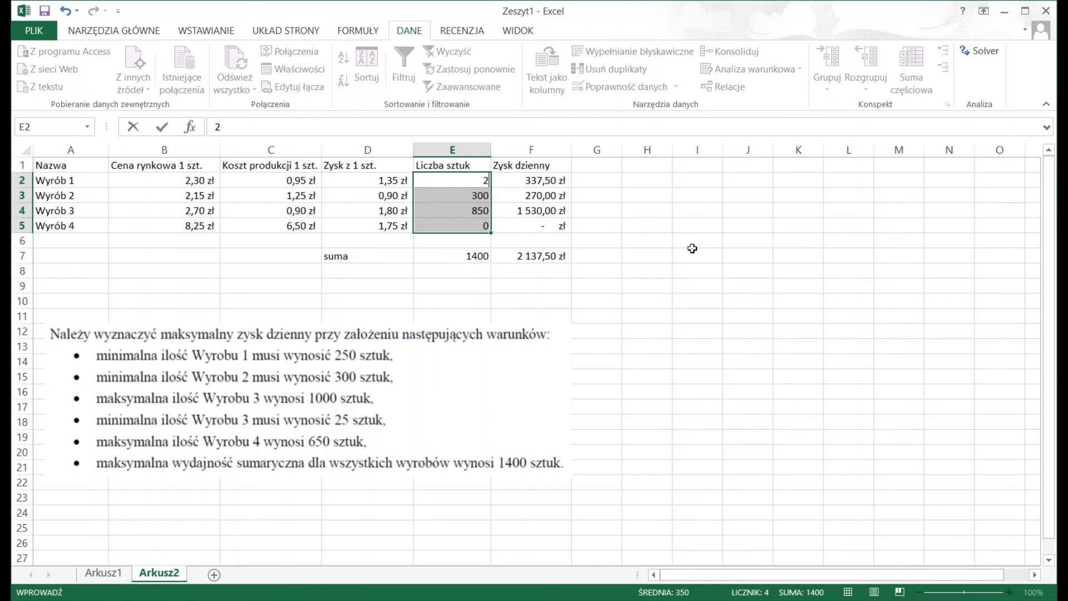
text(50)
key(Return)
click(465, 179)
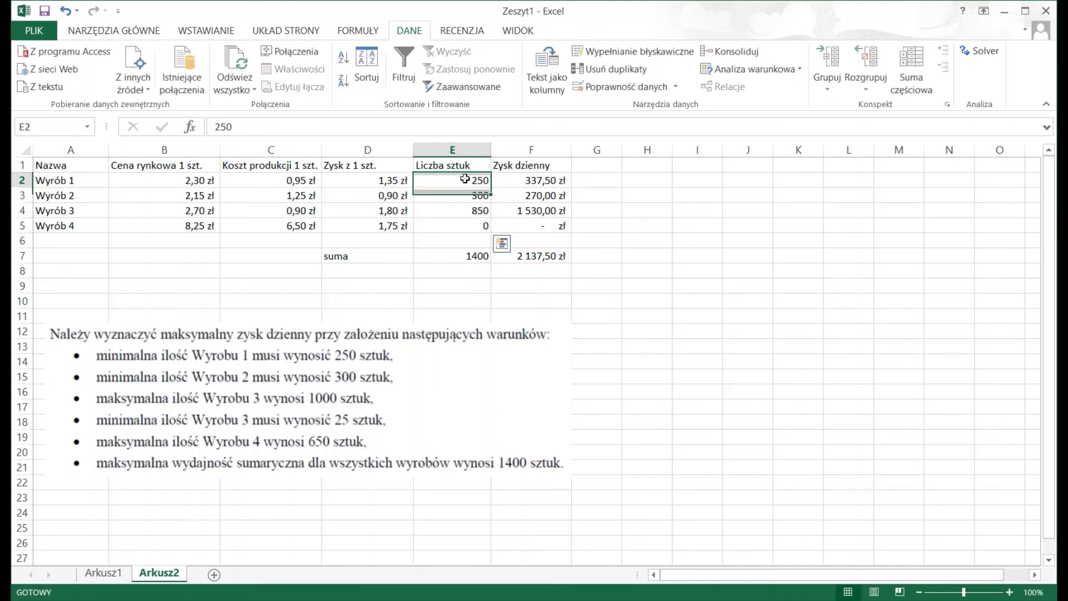
drag(491, 193, 486, 228)
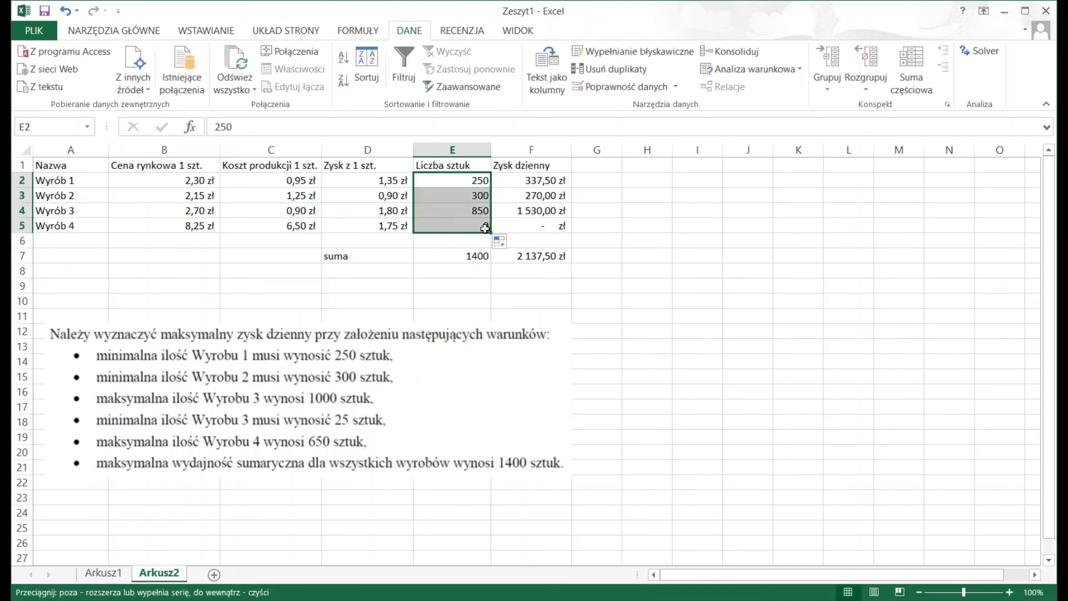
click(509, 272)
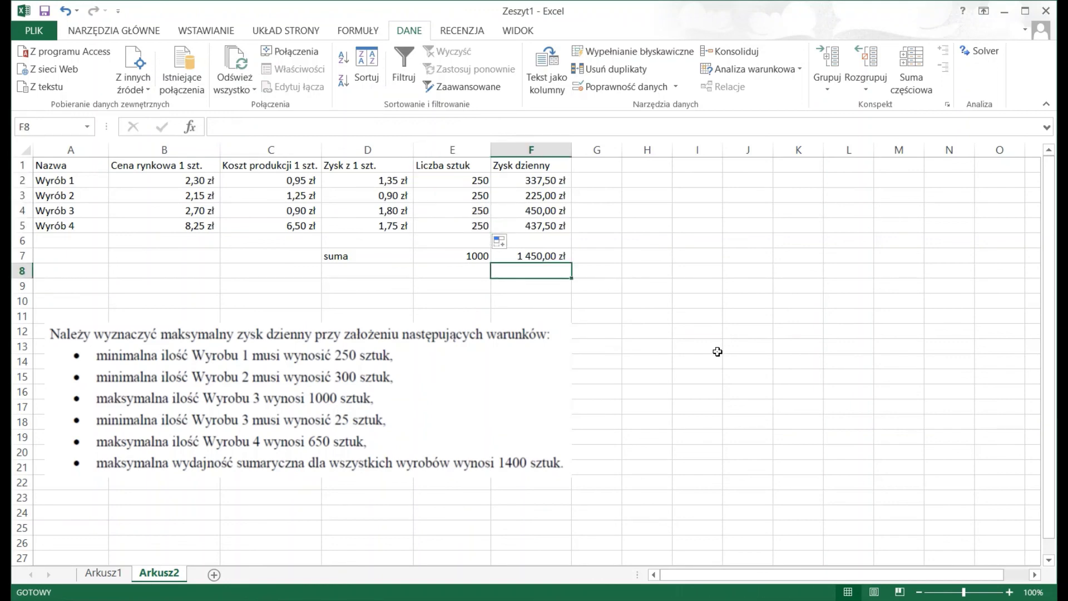
click(979, 52)
Re-run Solver from the reset values and keep the 250, 300, 850, 0 solution.
mouse_move(700, 40)
mouse_down()
mouse_move(773, 47)
mouse_move(744, 27)
mouse_up()
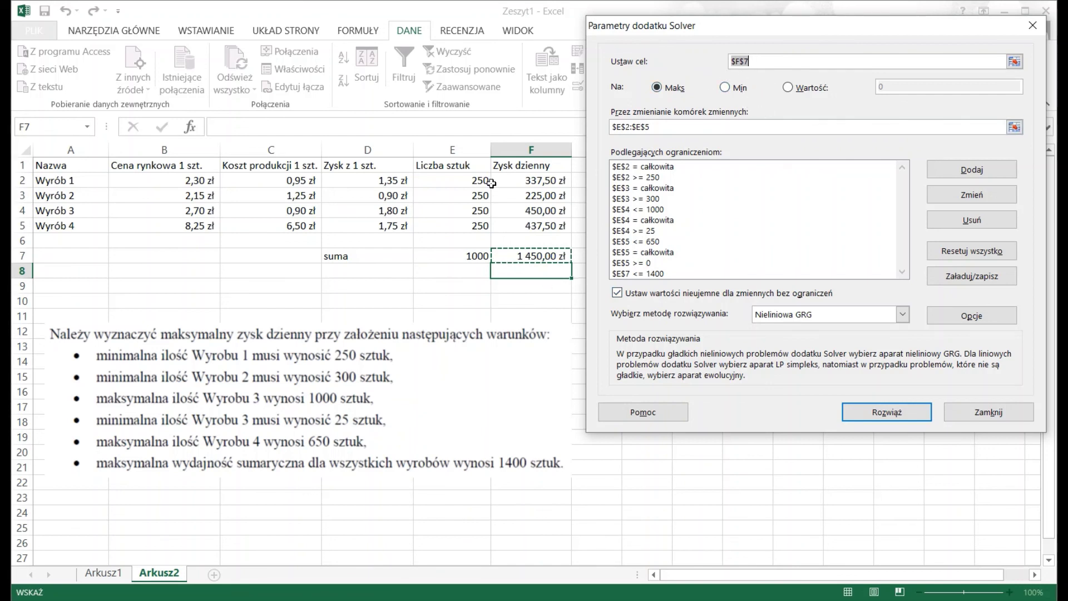
click(898, 425)
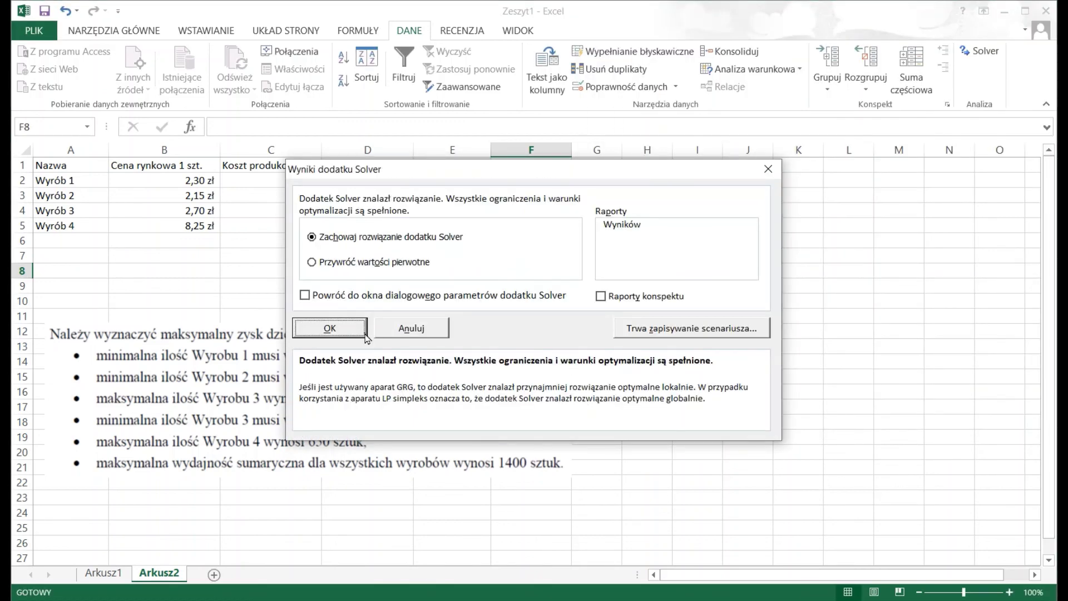
click(365, 334)
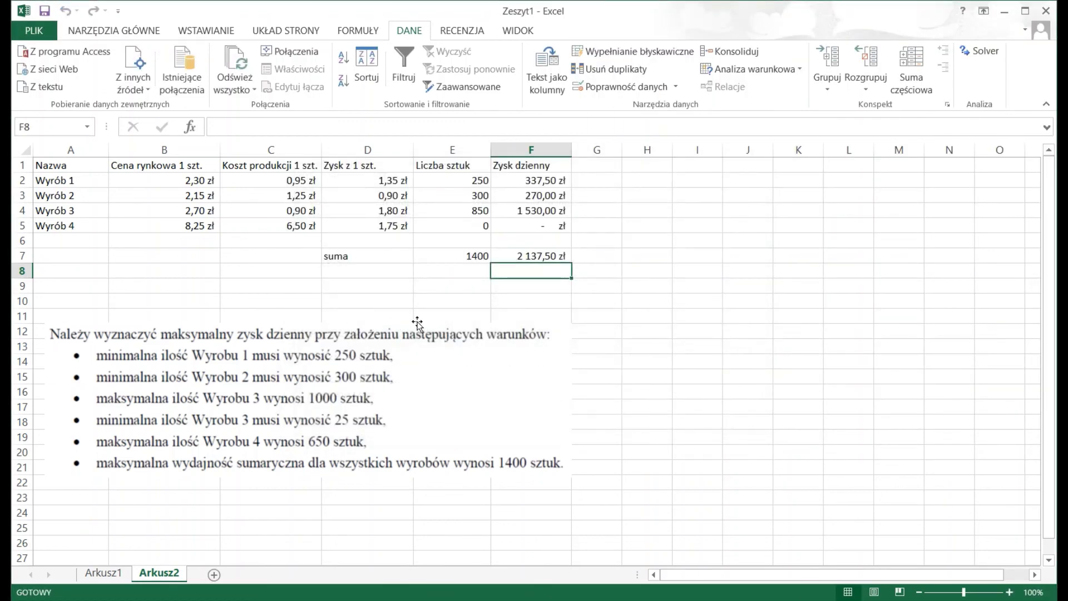